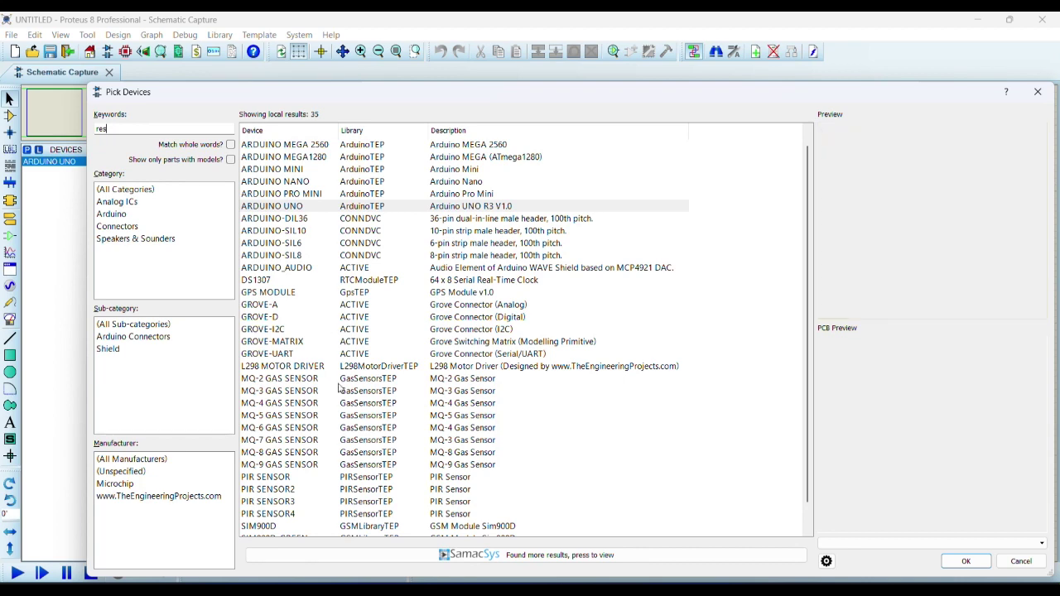
# Step: Add the generic resistor RES and the SPST push button BUTTON to the project's device list
pyautogui.doubleClick(323, 461)
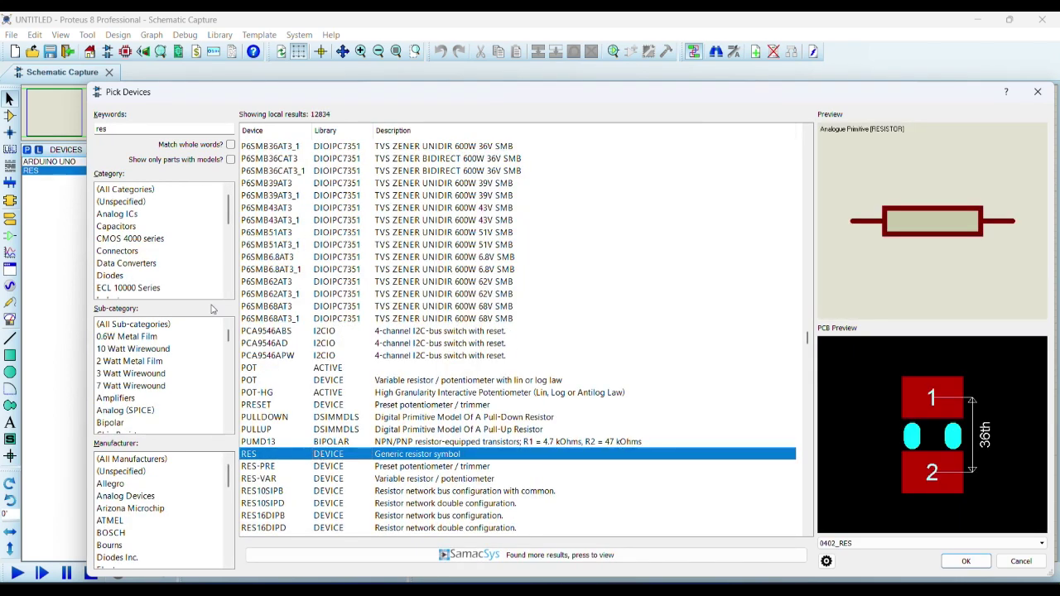
pyautogui.doubleClick(114, 129)
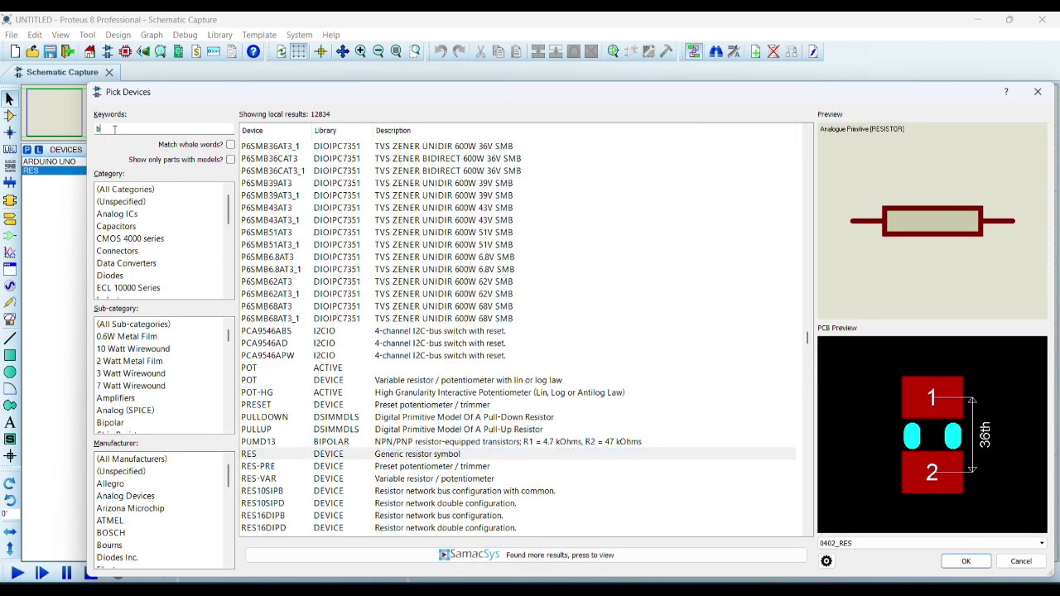
pyautogui.write('butto')
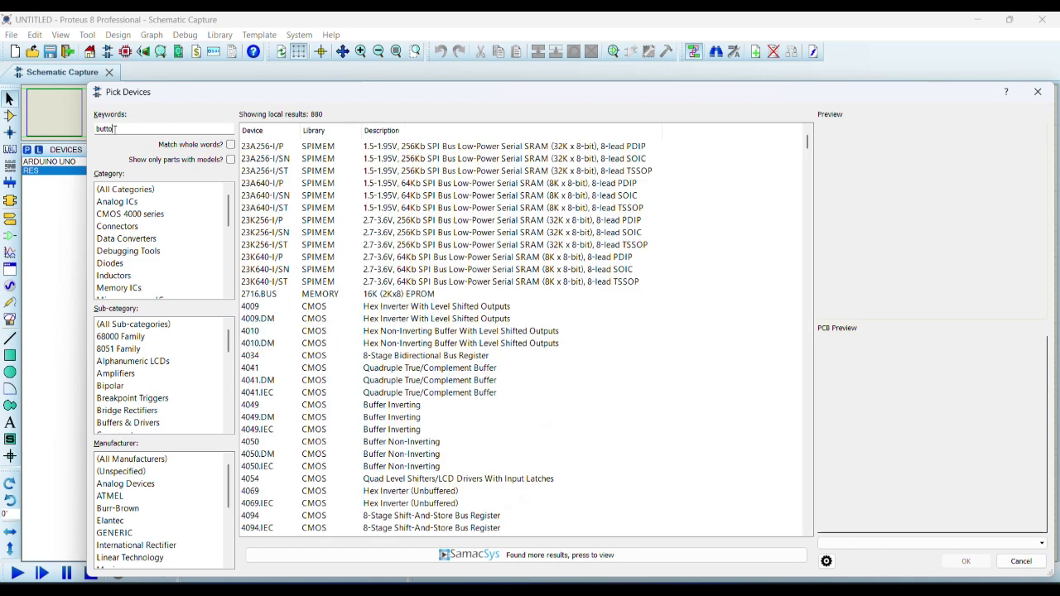
pyautogui.write('n')
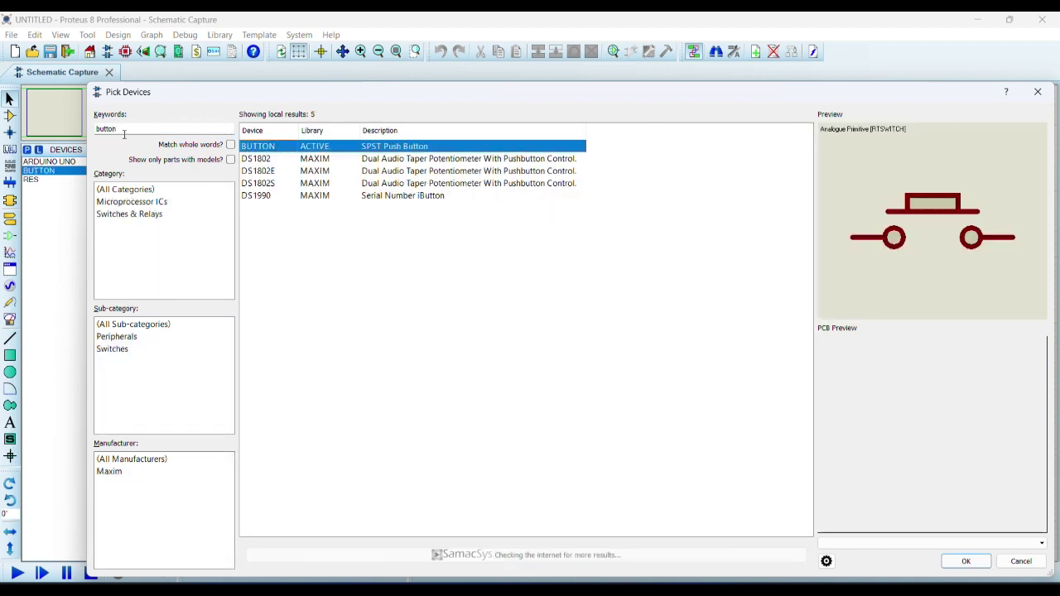
pyautogui.press('Return')
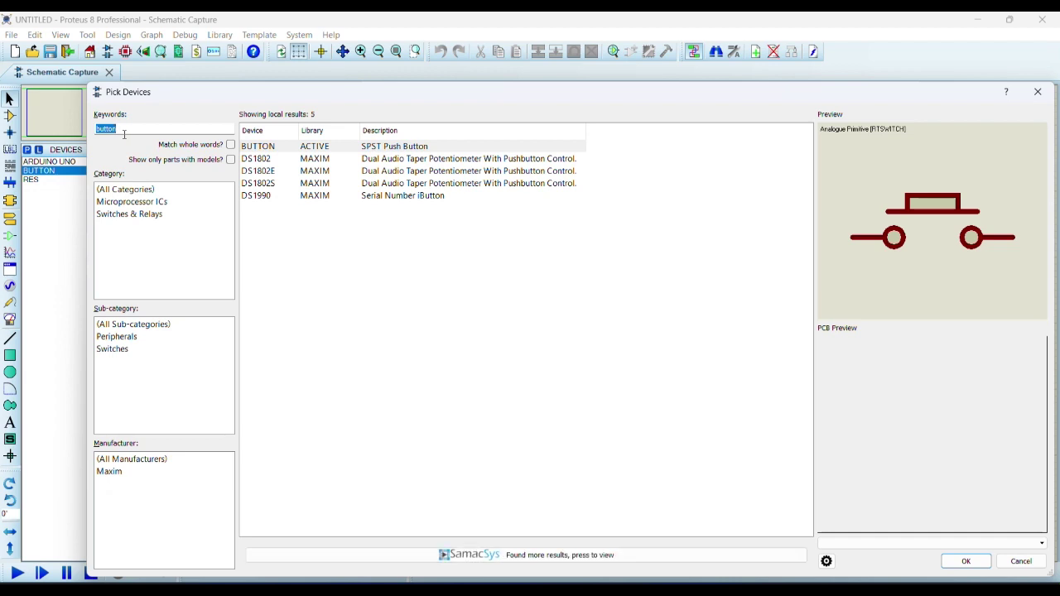
# Step: Search the parts library for "segment", add the green common-cathode display 7SEG-COM-CAT-GRN to the device list, and close the picker
pyautogui.write('segment')
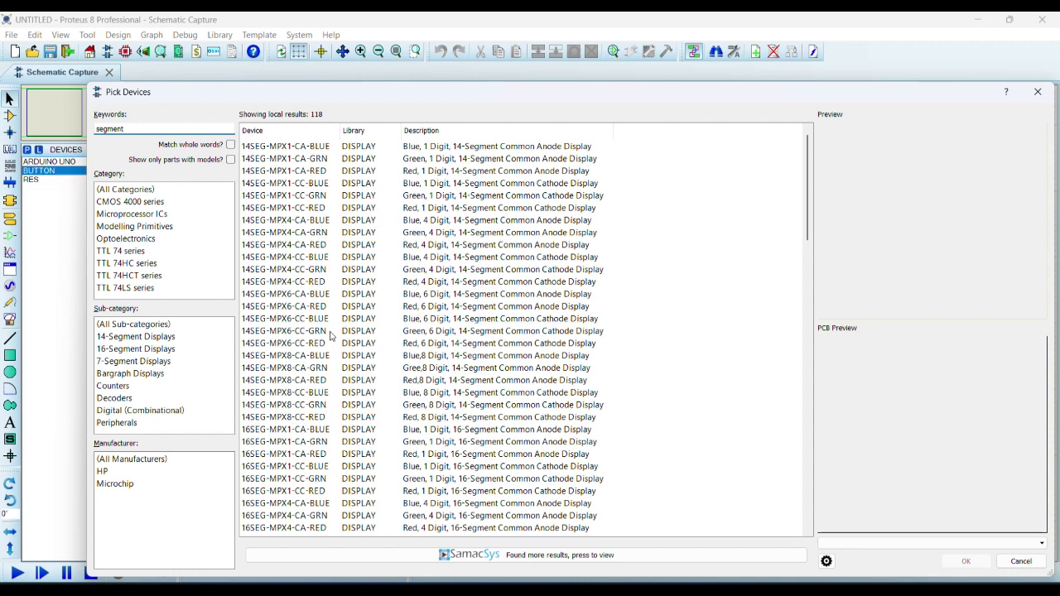
pyautogui.scroll(-15, 408, 387)
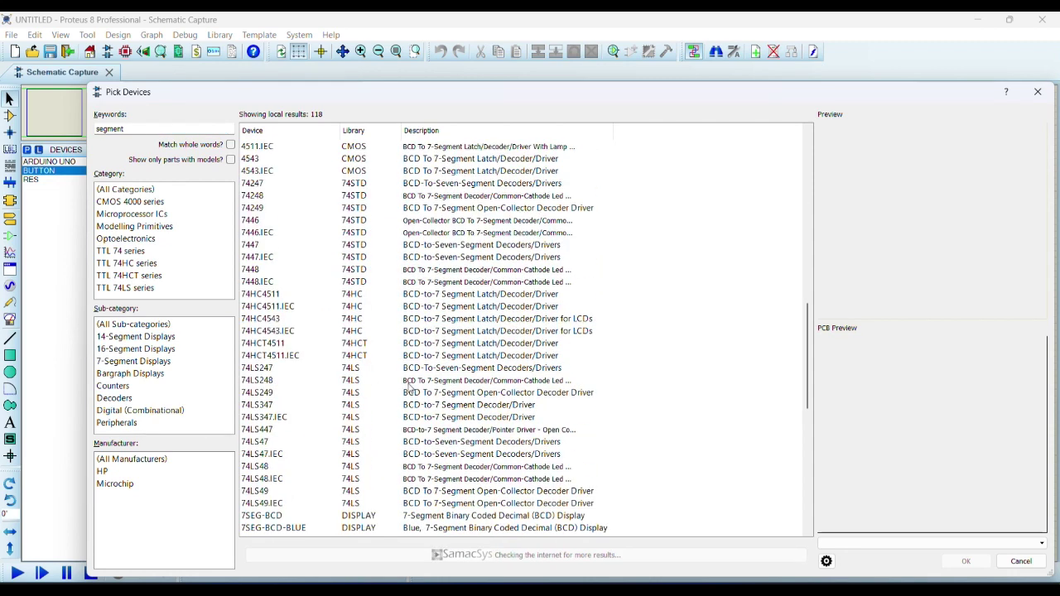
pyautogui.scroll(-5, 410, 385)
pyautogui.click(508, 427)
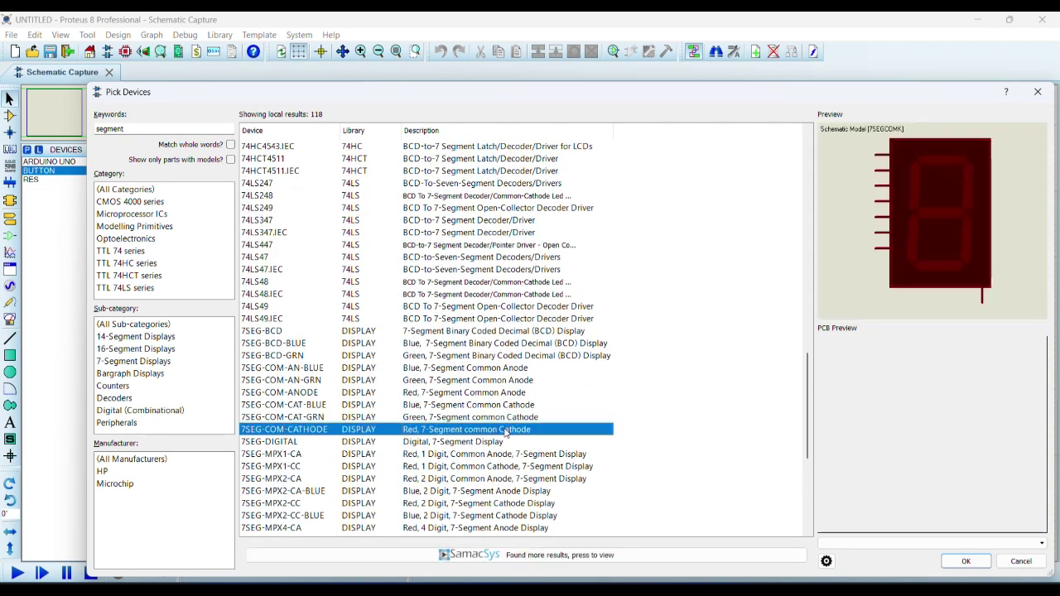
pyautogui.doubleClick(508, 419)
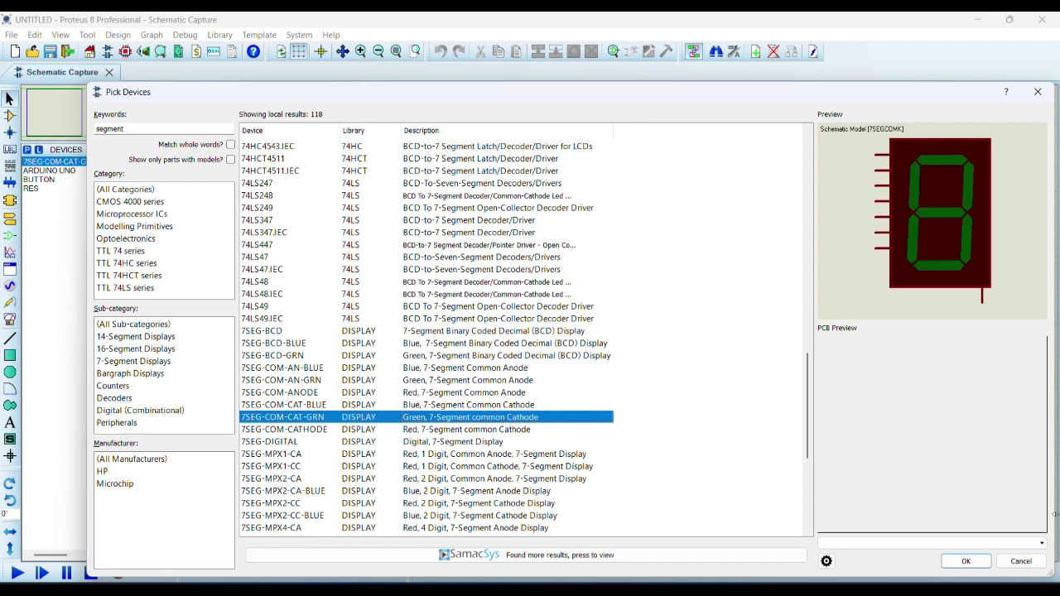
pyautogui.click(943, 566)
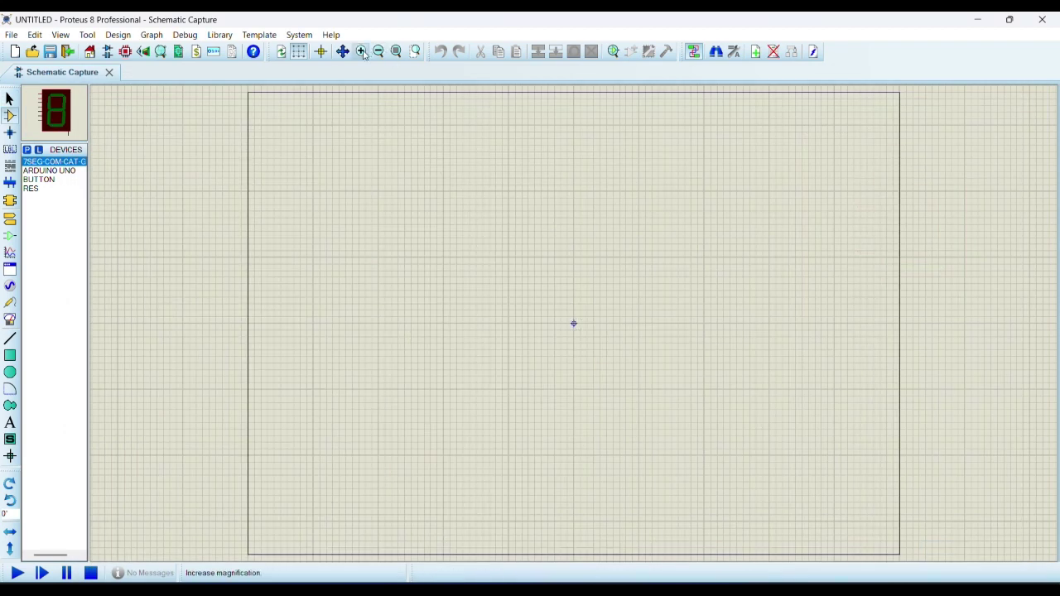
# Step: Place an ARDUINO UNO in the right half of the sheet and mirror it horizontally with X-Mirror
pyautogui.click(71, 171)
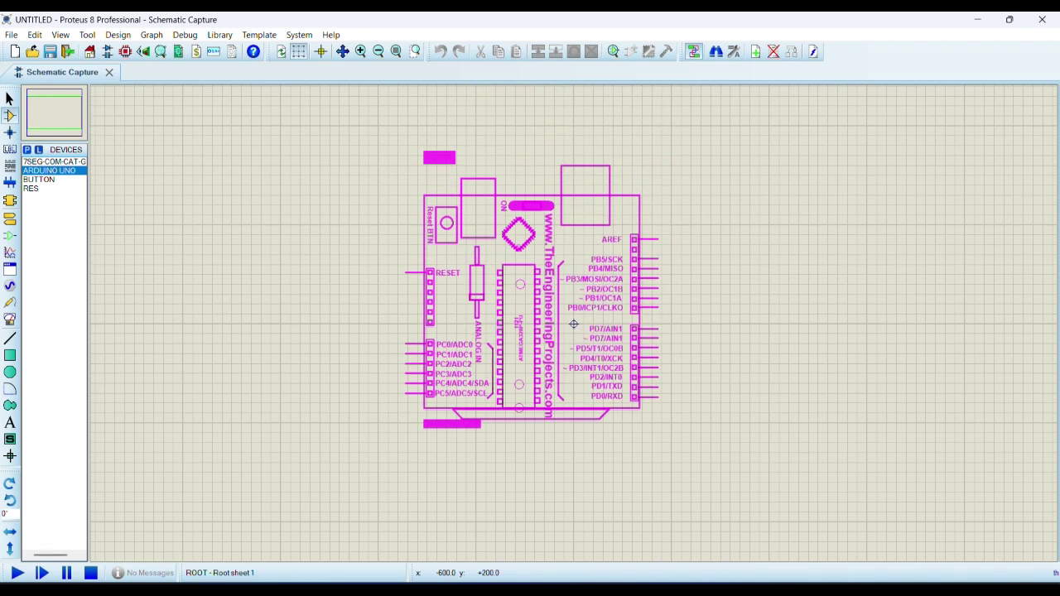
pyautogui.click(797, 304)
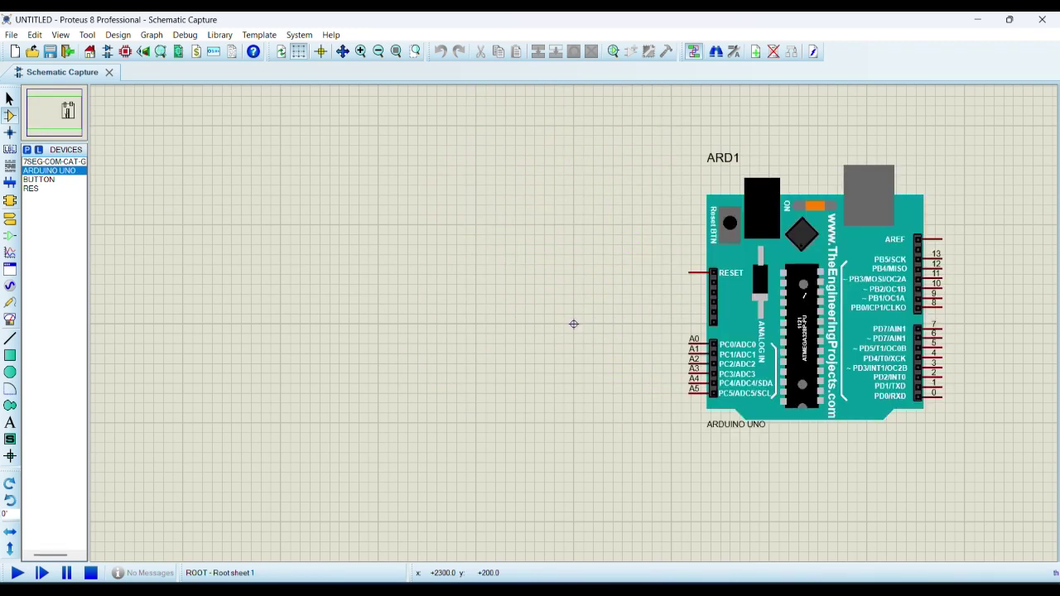
pyautogui.rightClick(815, 274)
pyautogui.click(830, 248)
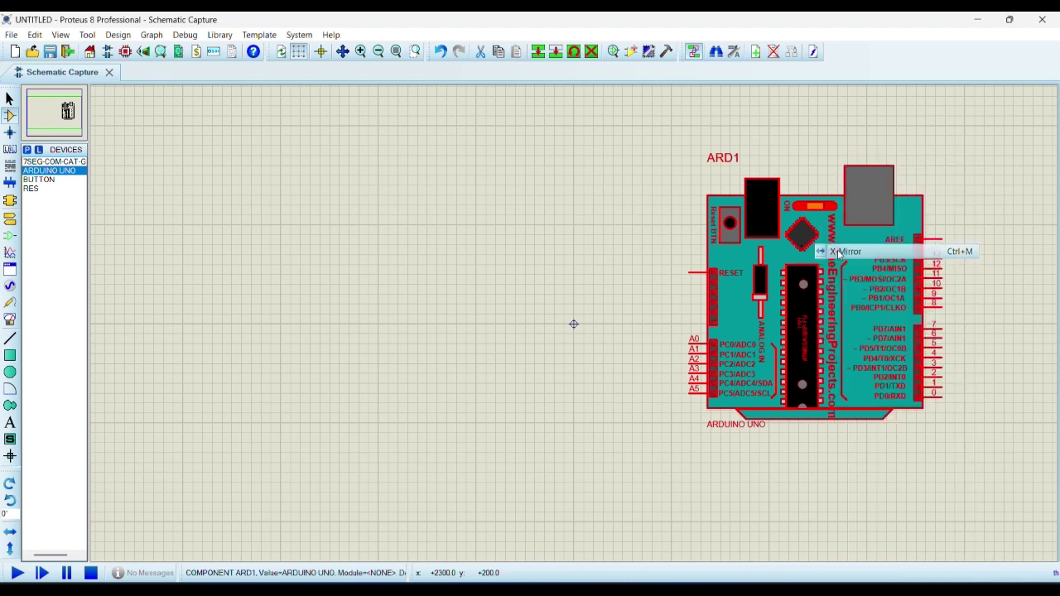
pyautogui.click(614, 322)
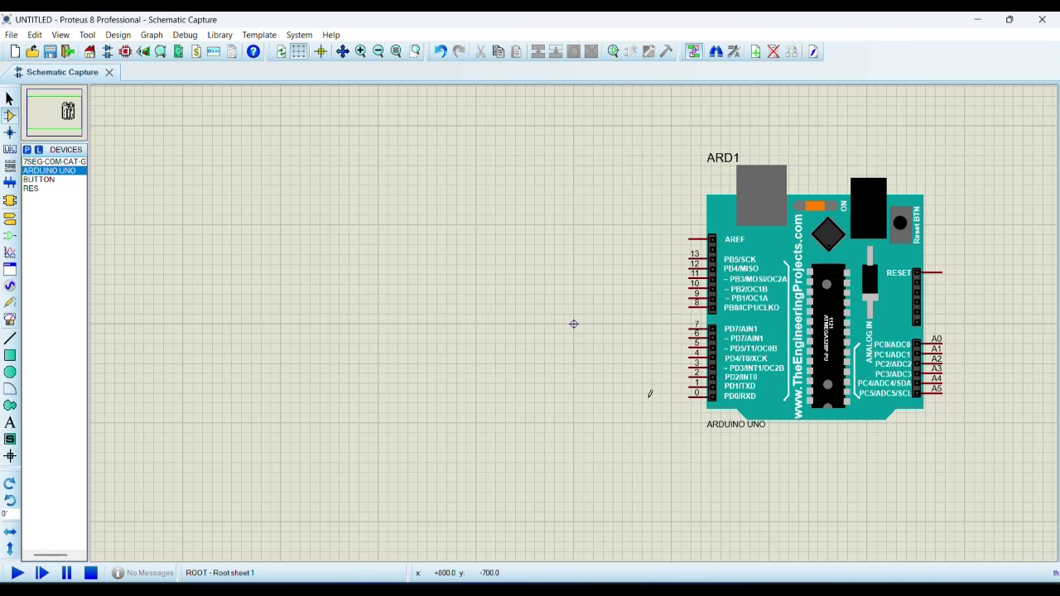
# Step: Flip the Arduino board with Y-Mirror and move it up towards the upper part of the sheet
pyautogui.rightClick(806, 368)
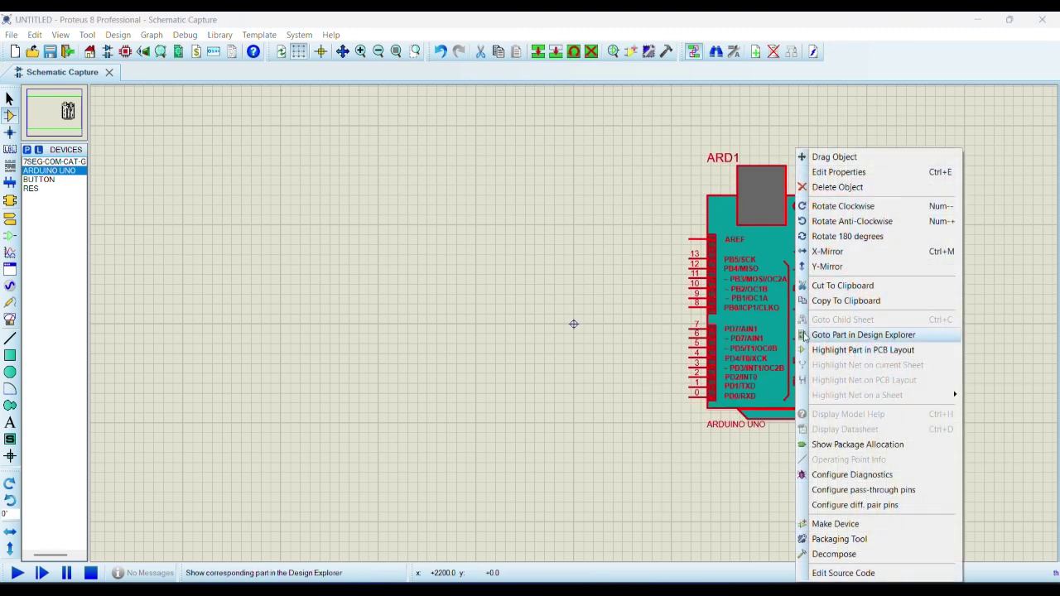
pyautogui.click(815, 265)
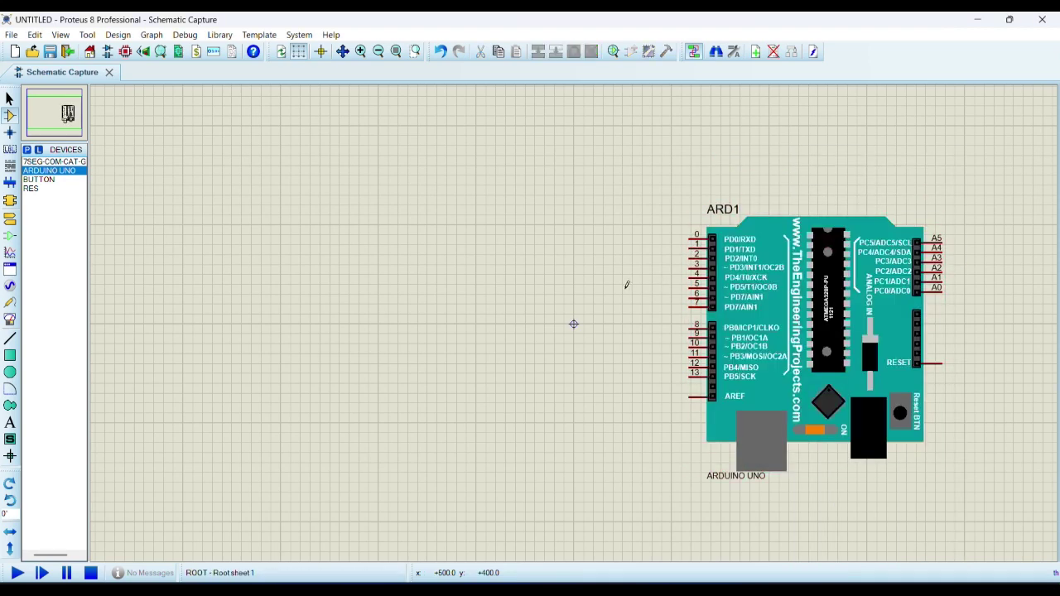
pyautogui.moveTo(776, 320); pyautogui.dragTo(773, 228)
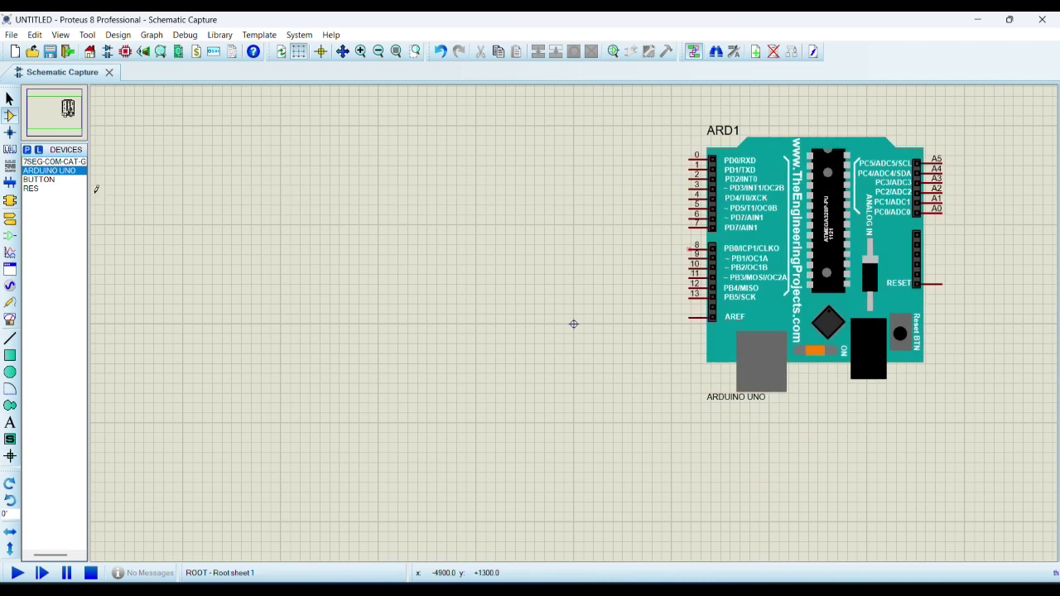
# Step: Place a RES resistor to the upper left of the Arduino and wire its right end to pin 0
pyautogui.click(29, 190)
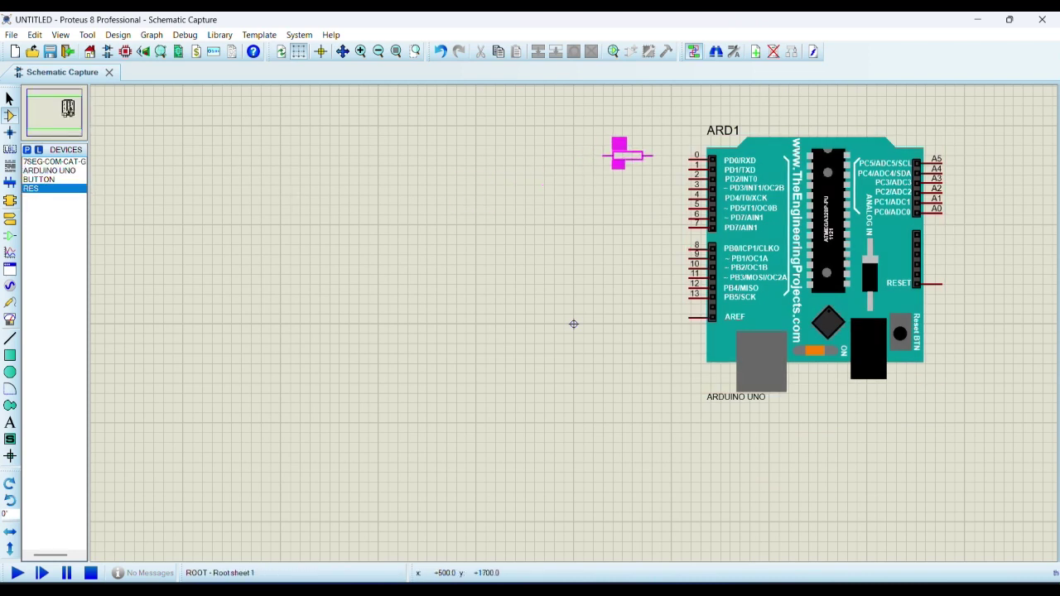
pyautogui.click(597, 144)
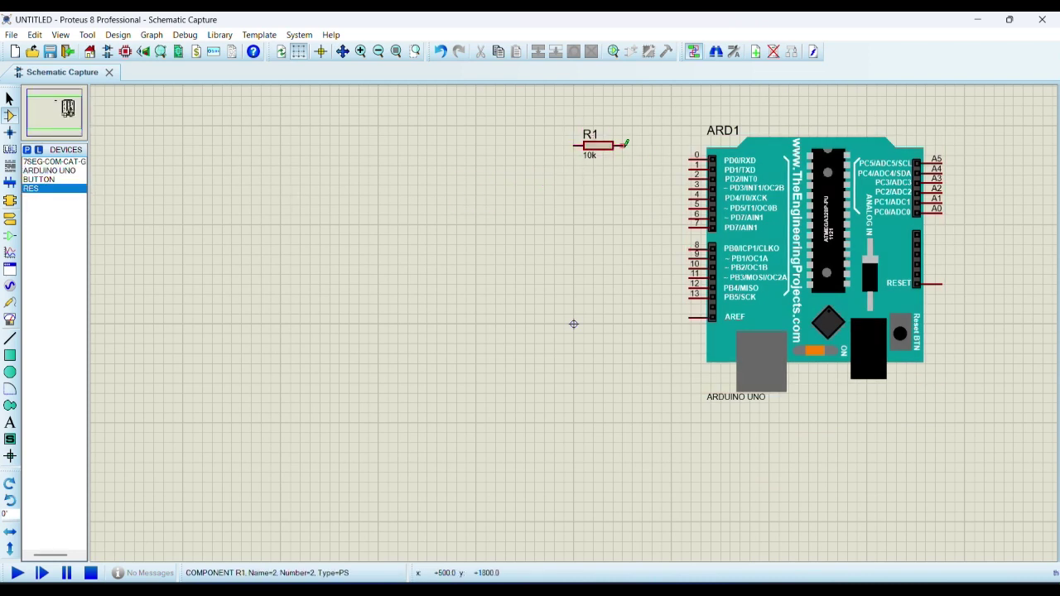
pyautogui.click(626, 143)
pyautogui.click(688, 155)
# Step: Set the resistance of the resistor wired to pin 0 to 220
pyautogui.click(600, 149)
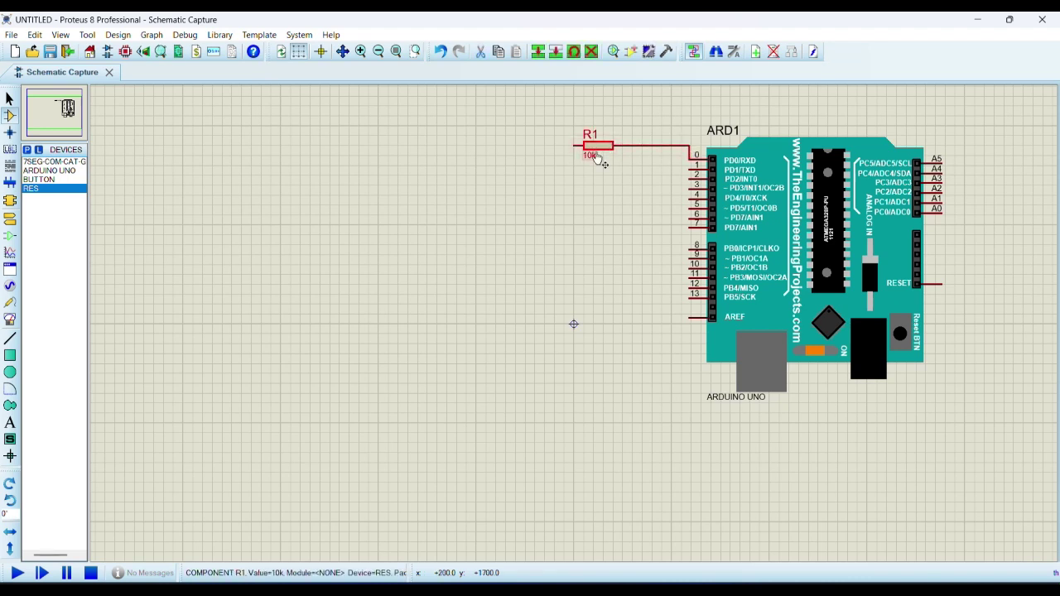
pyautogui.click(601, 152)
pyautogui.doubleClick(484, 217)
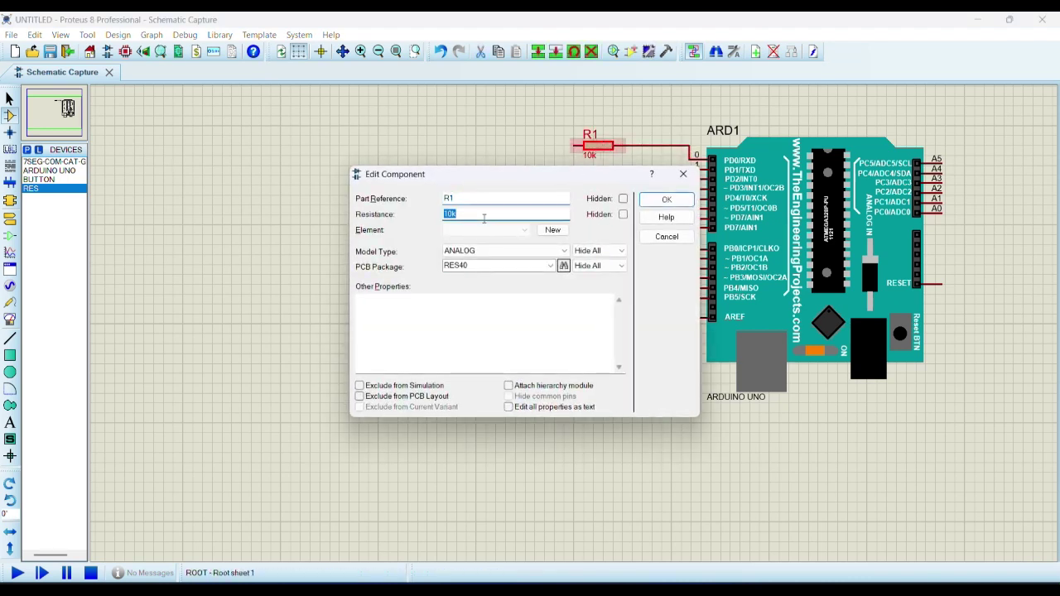
pyautogui.write('220')
pyautogui.press('Return')
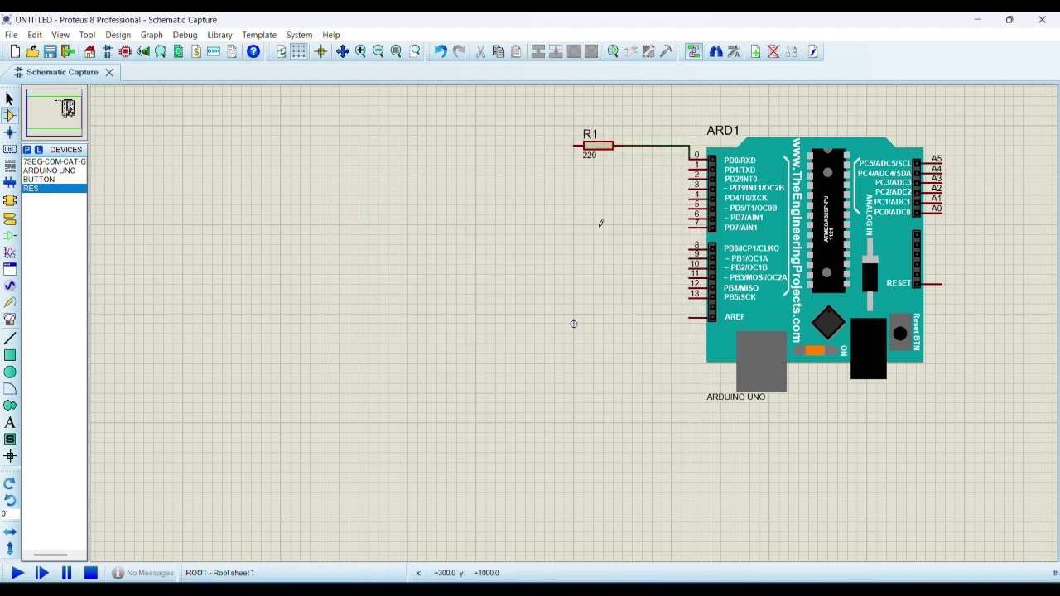
# Step: Place a second resistor directly below the first and wire its right end to Arduino pin 1
pyautogui.click(601, 189)
pyautogui.click(597, 164)
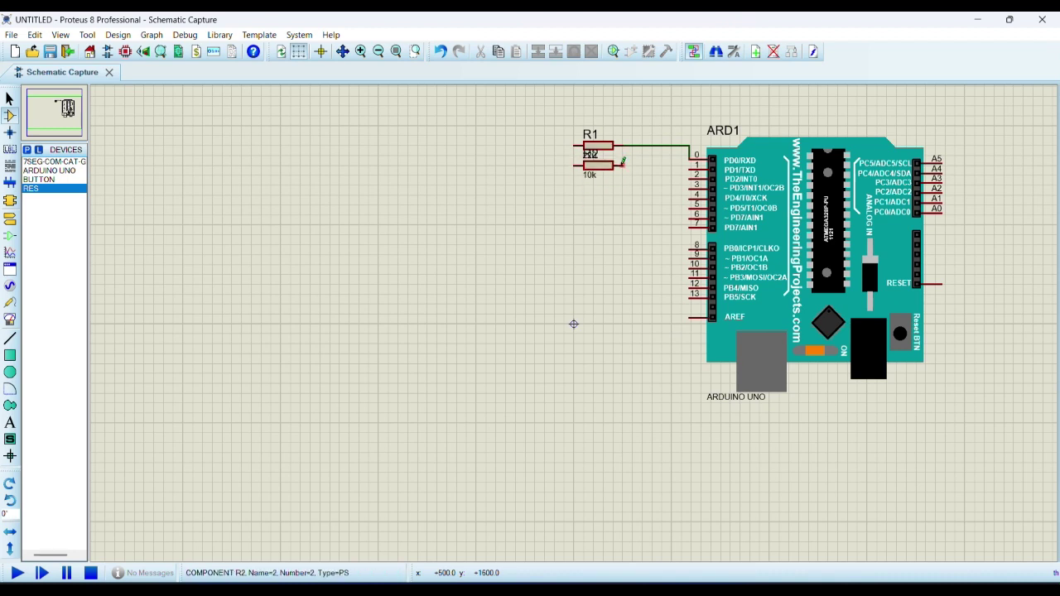
pyautogui.click(623, 165)
pyautogui.click(689, 165)
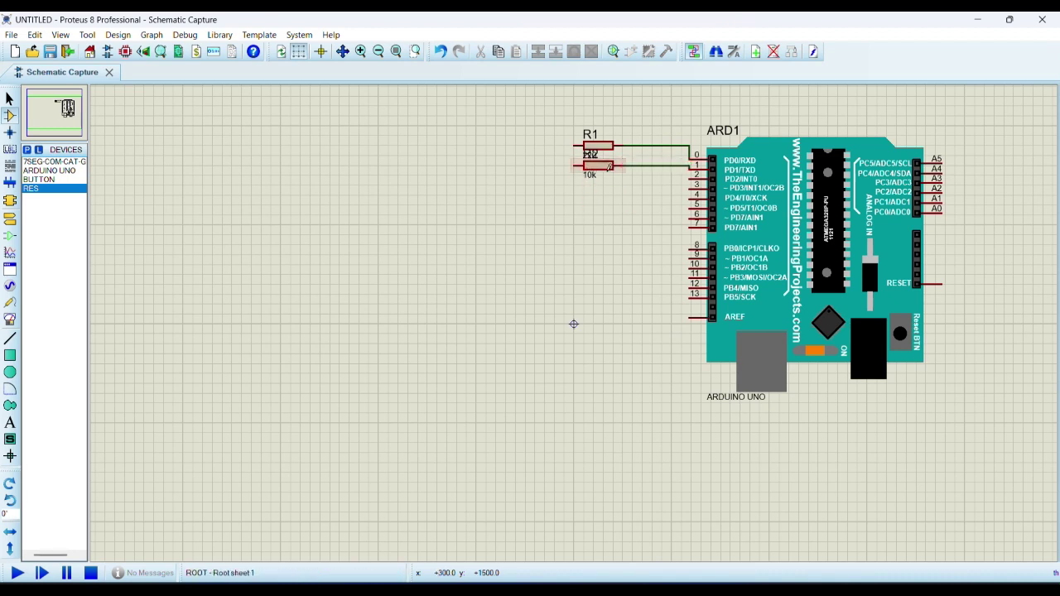
# Step: Set the resistance of the resistor wired to pin 1 to 220
pyautogui.doubleClick(603, 172)
pyautogui.click(497, 217)
pyautogui.doubleClick(497, 218)
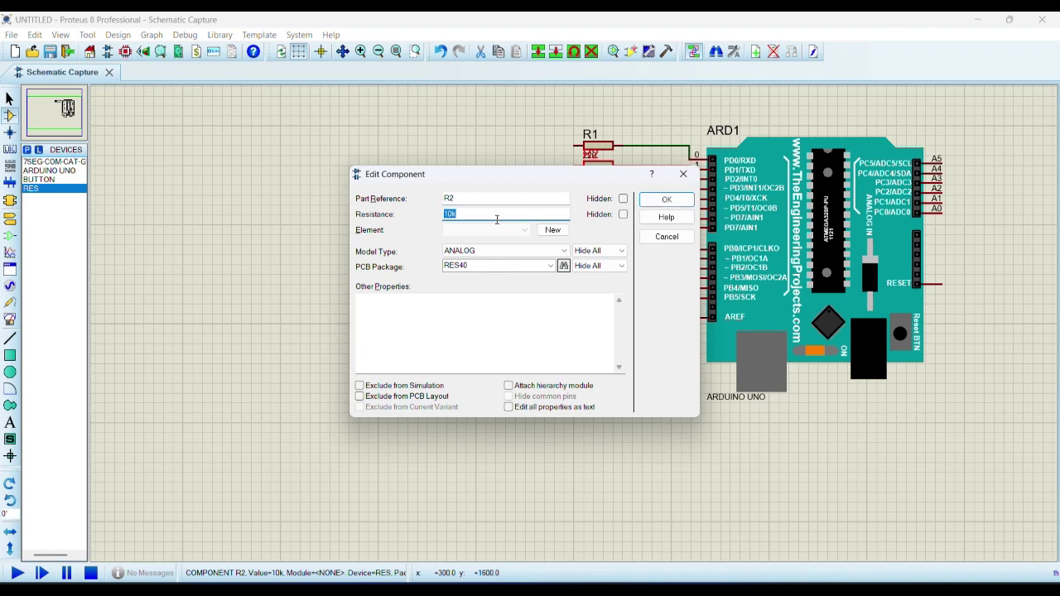
pyautogui.write('220')
pyautogui.press('Return')
# Step: Place a third resistor directly below the second and set its resistance to 220
pyautogui.click(598, 186)
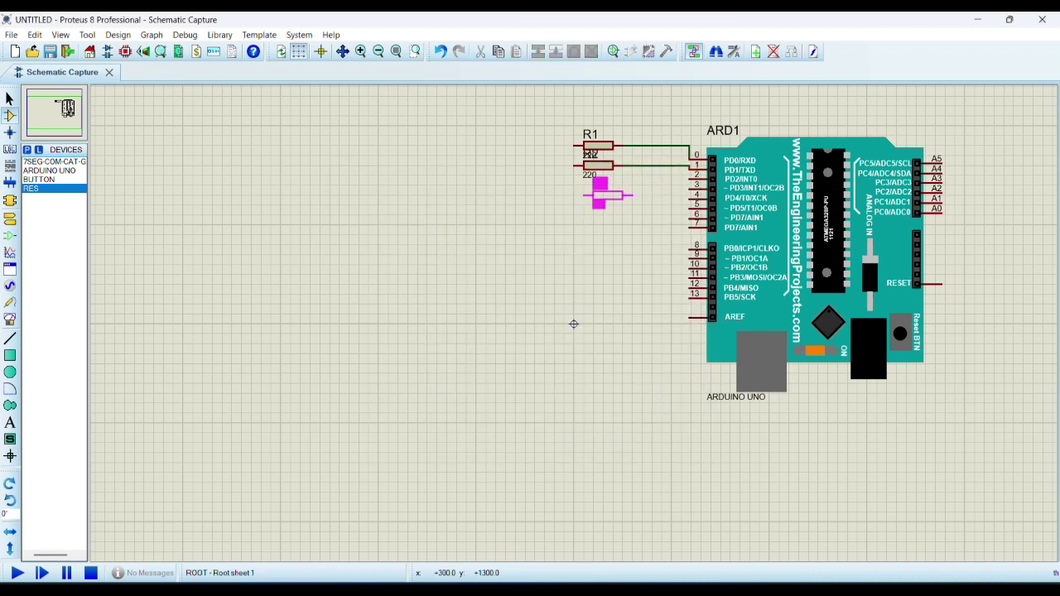
pyautogui.click(598, 187)
pyautogui.doubleClick(599, 191)
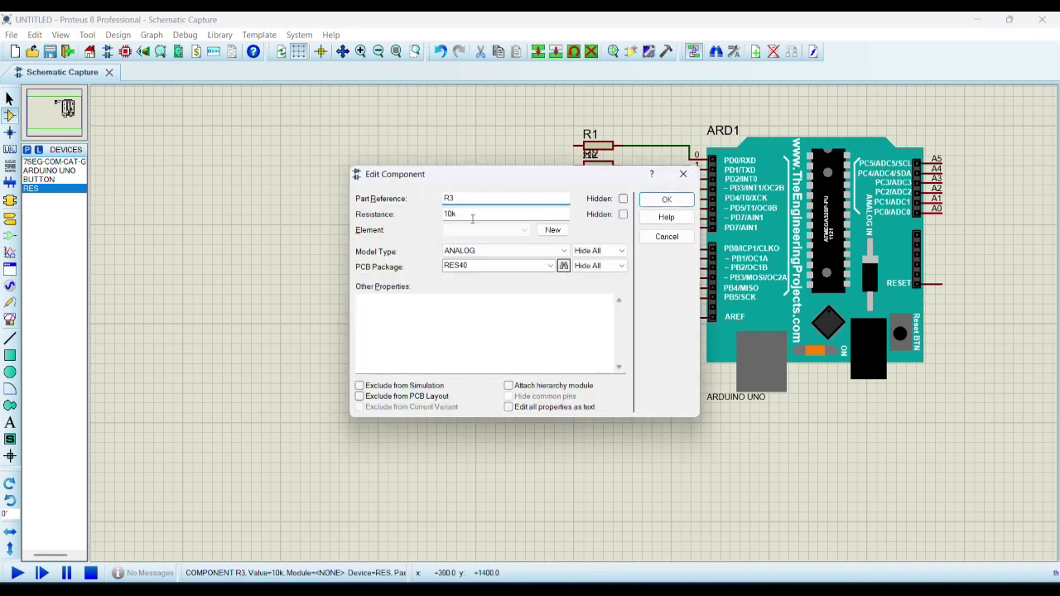
pyautogui.doubleClick(497, 214)
pyautogui.write('220')
pyautogui.press('Return')
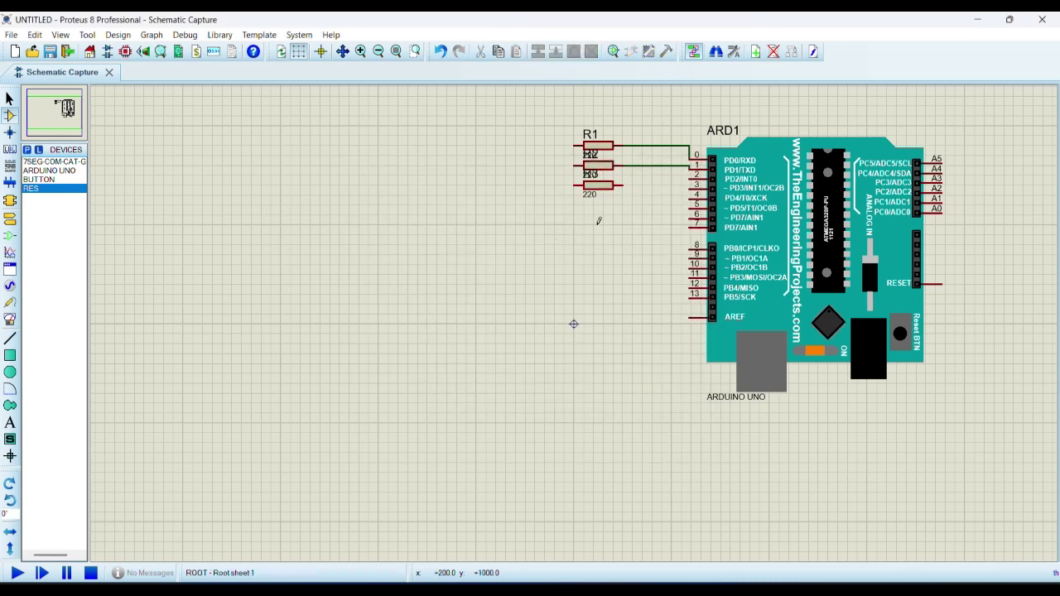
# Step: Place a fourth resistor directly below the third and set its resistance to 220
pyautogui.click(597, 205)
pyautogui.click(593, 206)
pyautogui.doubleClick(597, 205)
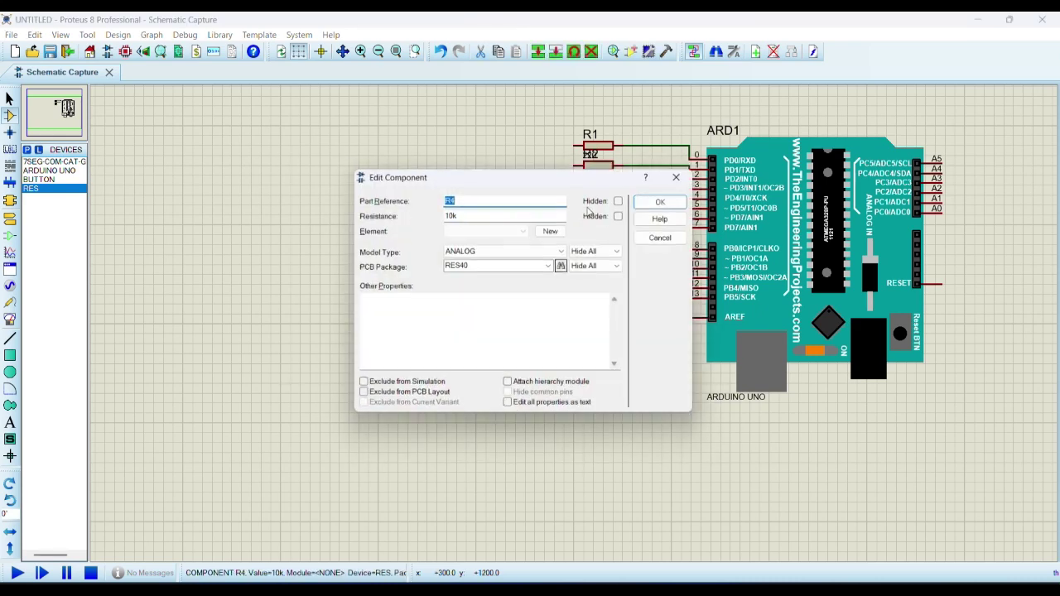
pyautogui.doubleClick(497, 214)
pyautogui.write('220')
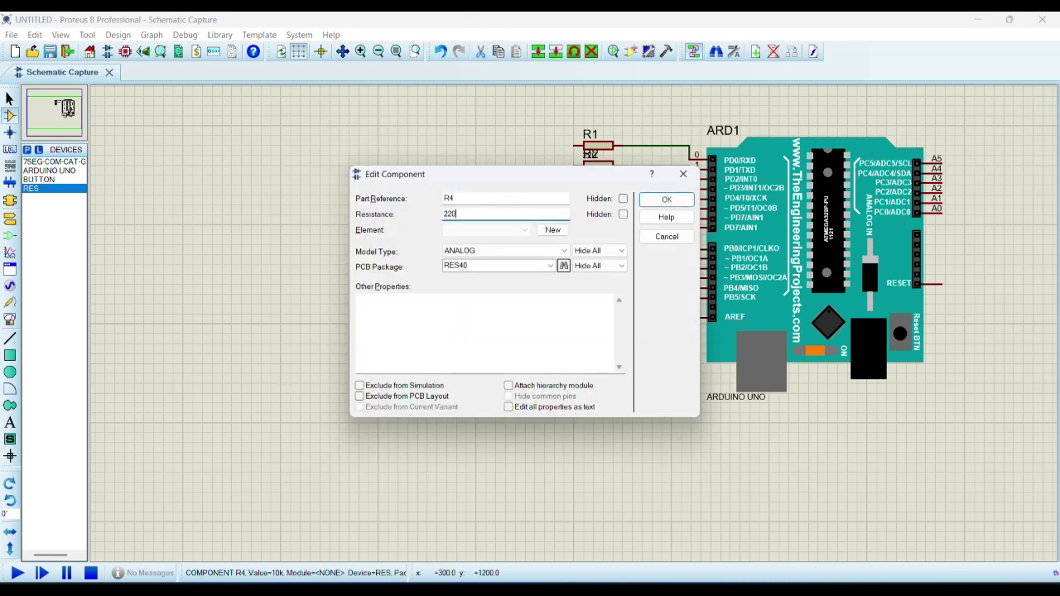
pyautogui.press('Return')
# Step: Place a fifth resistor directly below the fourth and set its resistance to 220
pyautogui.click(596, 225)
pyautogui.click(596, 225)
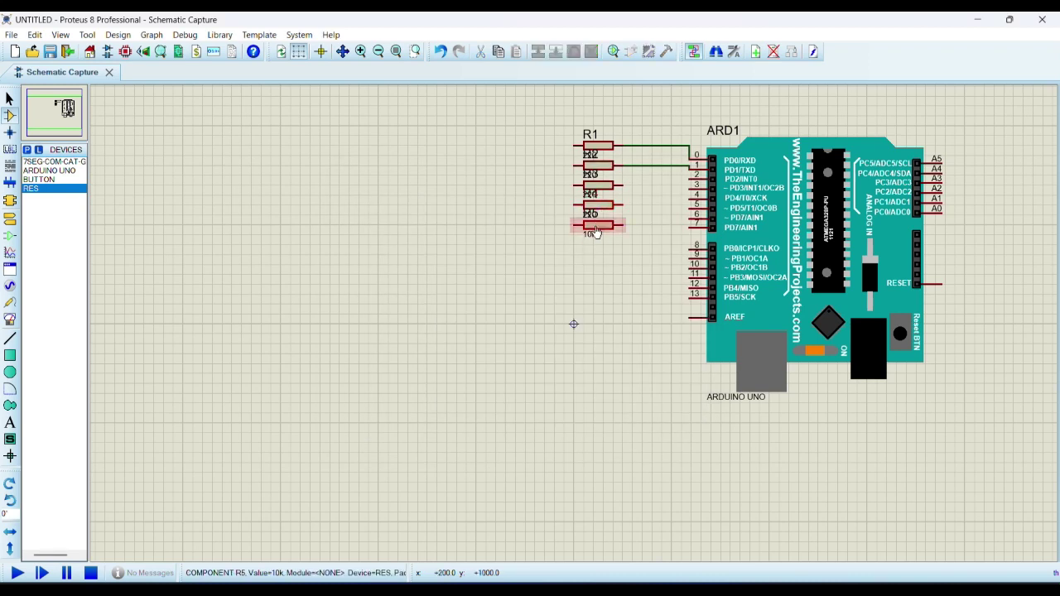
pyautogui.doubleClick(596, 232)
pyautogui.doubleClick(473, 217)
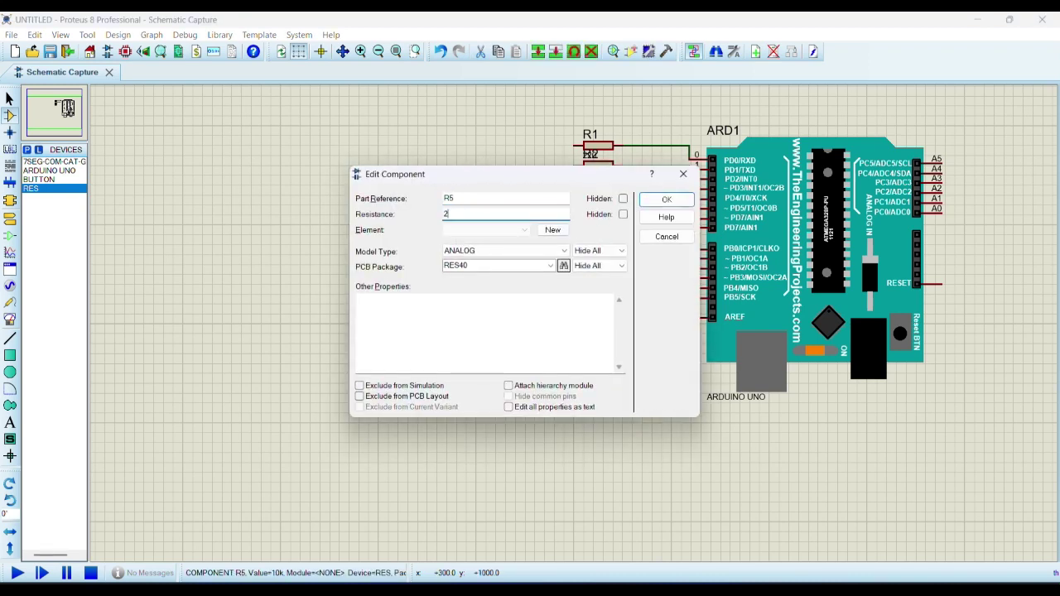
pyautogui.write('220')
pyautogui.press('Return')
# Step: Place a sixth resistor directly below the fifth and set its resistance to 220
pyautogui.click(593, 252)
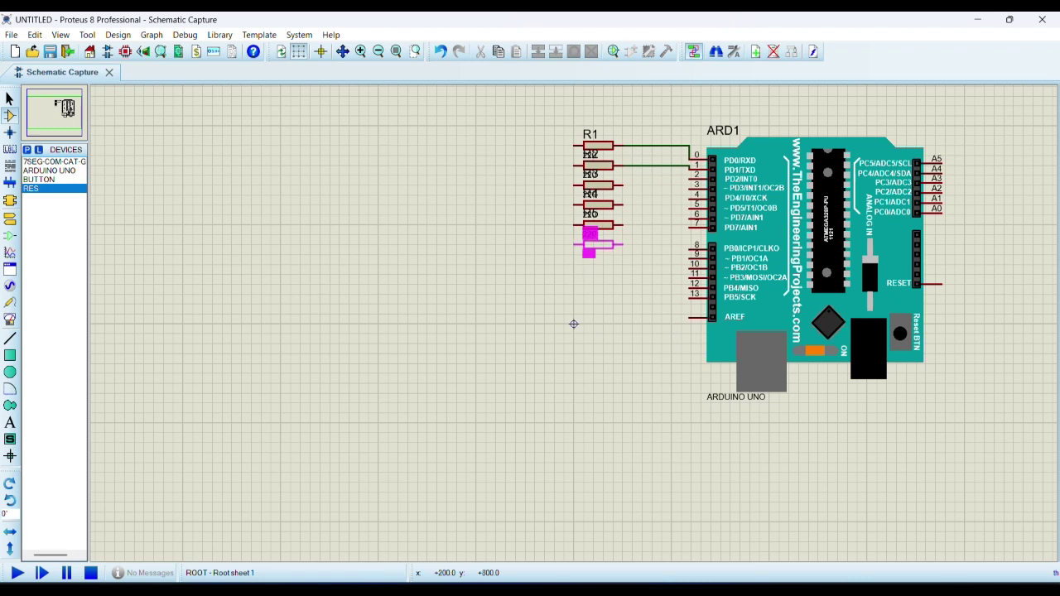
pyautogui.click(593, 244)
pyautogui.doubleClick(596, 244)
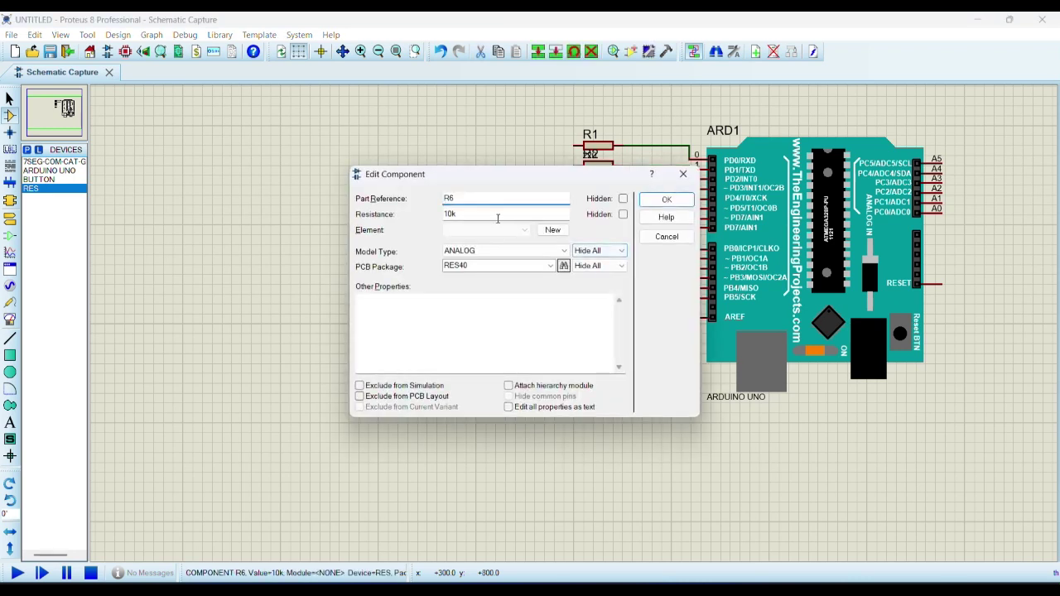
pyautogui.doubleClick(473, 214)
pyautogui.write('220')
pyautogui.press('Return')
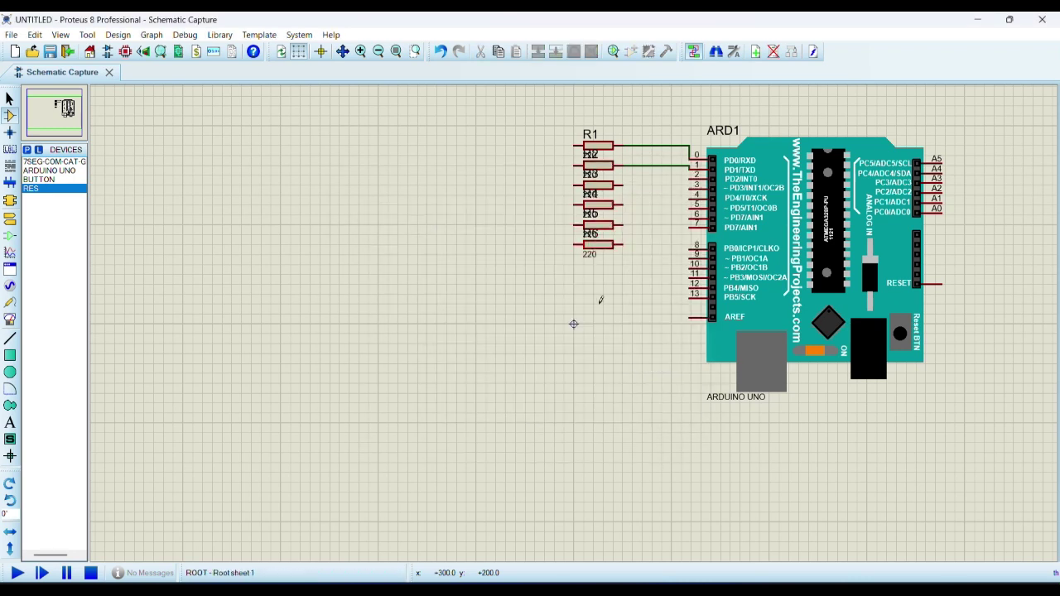
# Step: Place a seventh resistor directly below the sixth and set its resistance to 220
pyautogui.click(600, 278)
pyautogui.click(601, 265)
pyautogui.doubleClick(601, 265)
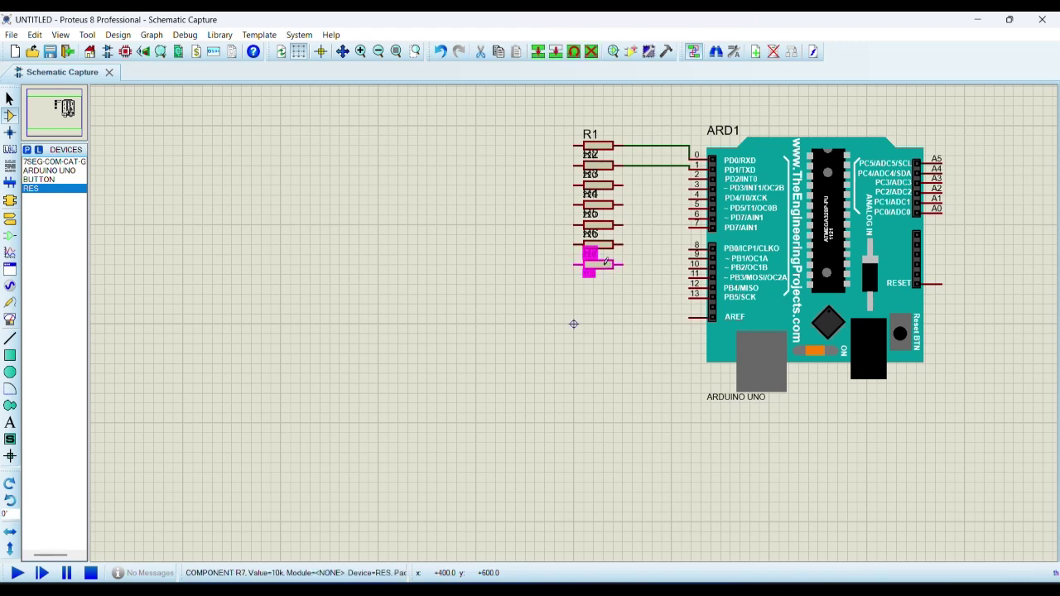
pyautogui.doubleClick(481, 214)
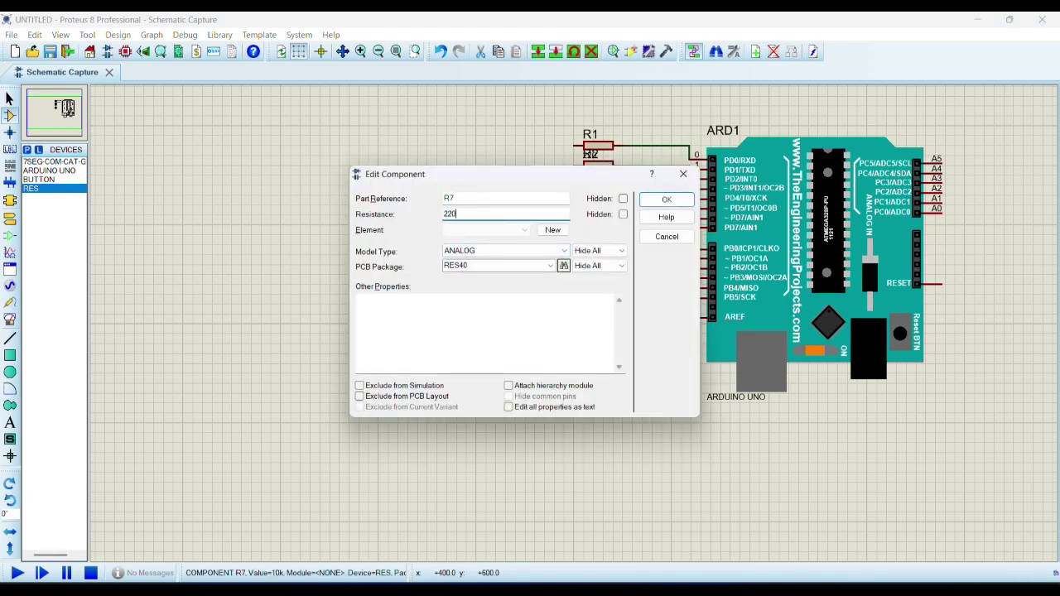
pyautogui.press('Return')
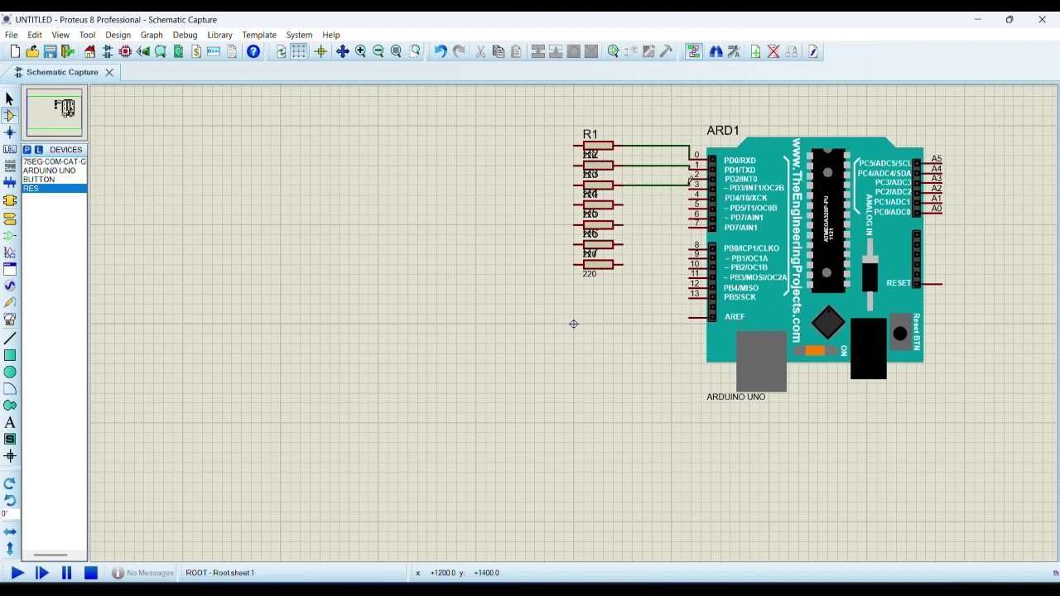
# Step: Wire resistors R3 to R7 in order to Arduino digital pins 2 to 6
pyautogui.click(693, 177)
pyautogui.click(623, 204)
pyautogui.click(695, 184)
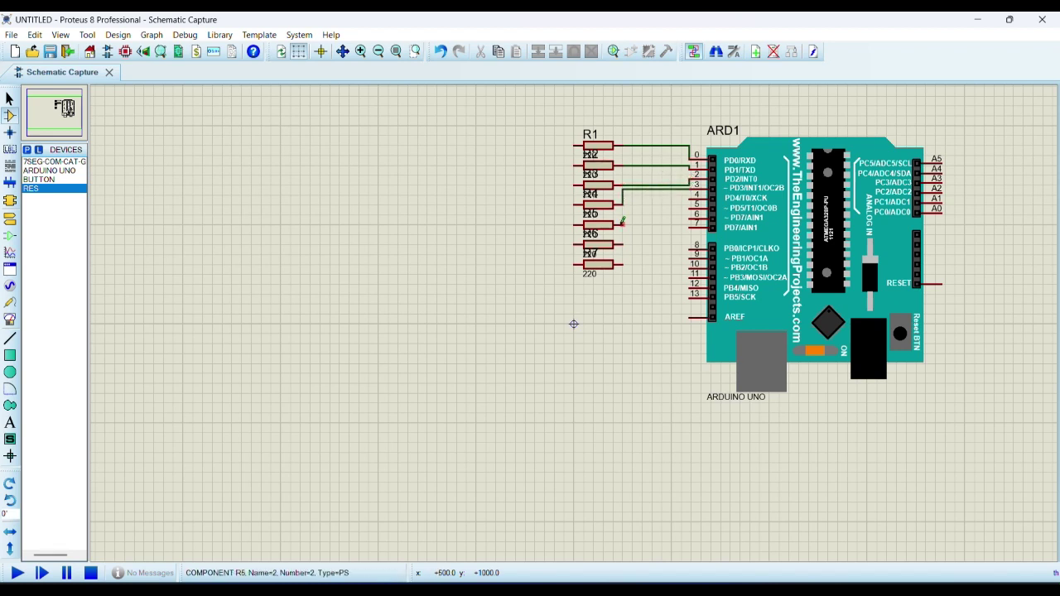
pyautogui.click(623, 223)
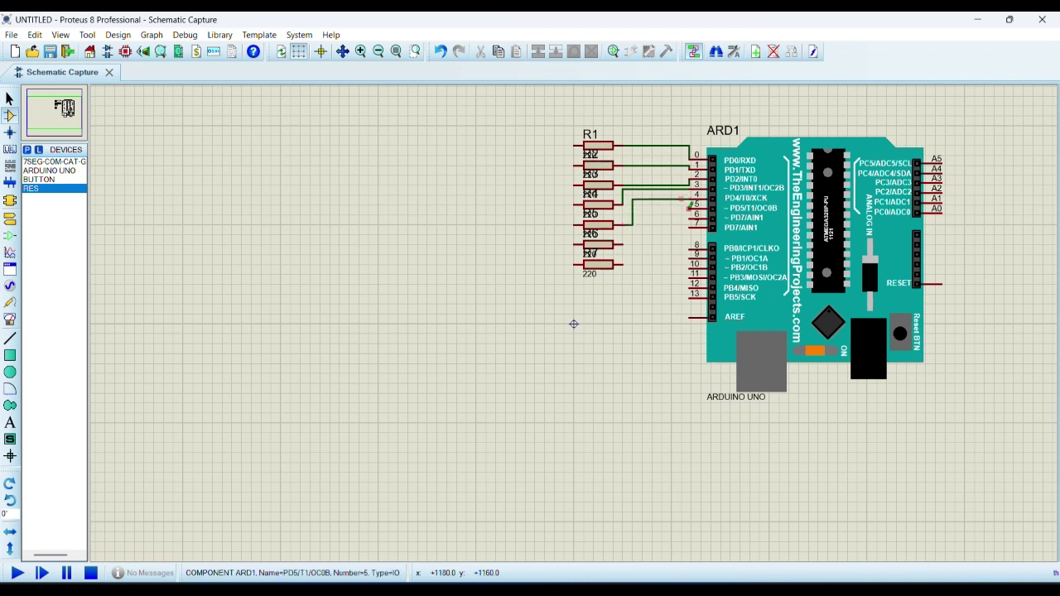
pyautogui.click(691, 203)
pyautogui.click(623, 244)
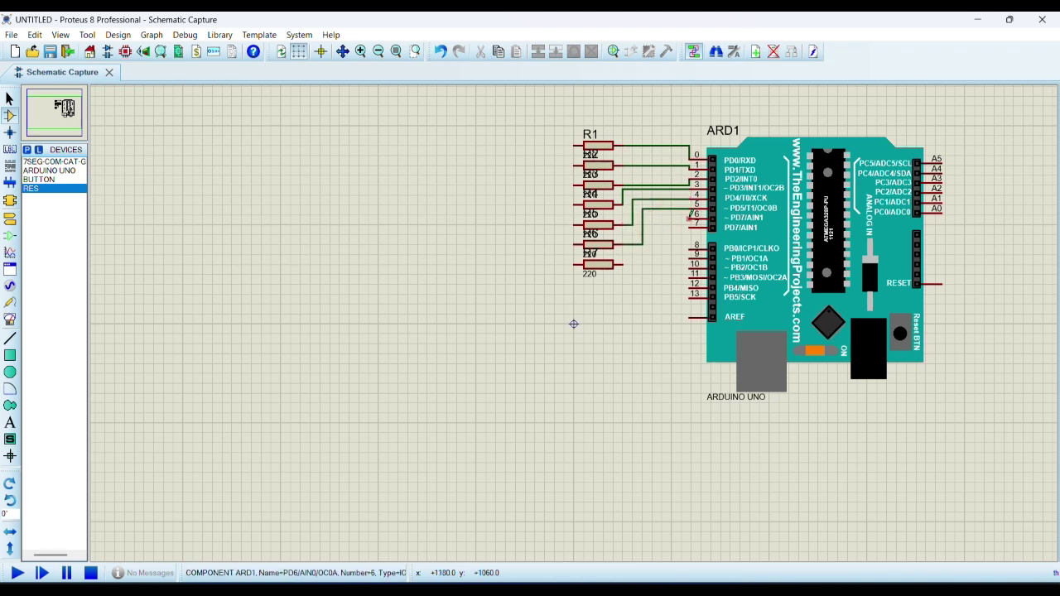
pyautogui.click(691, 214)
pyautogui.click(691, 224)
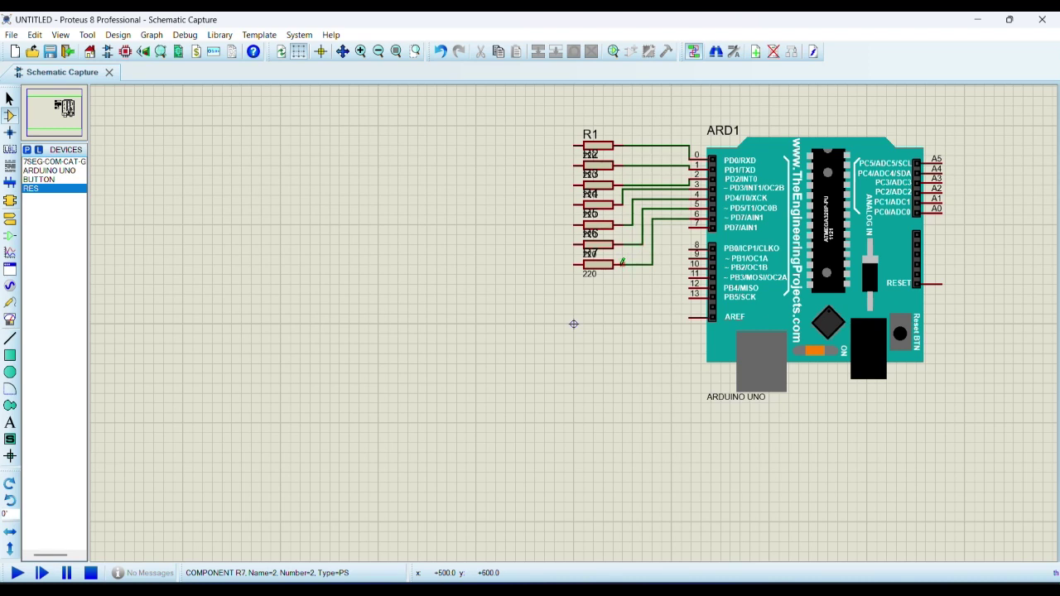
pyautogui.click(623, 261)
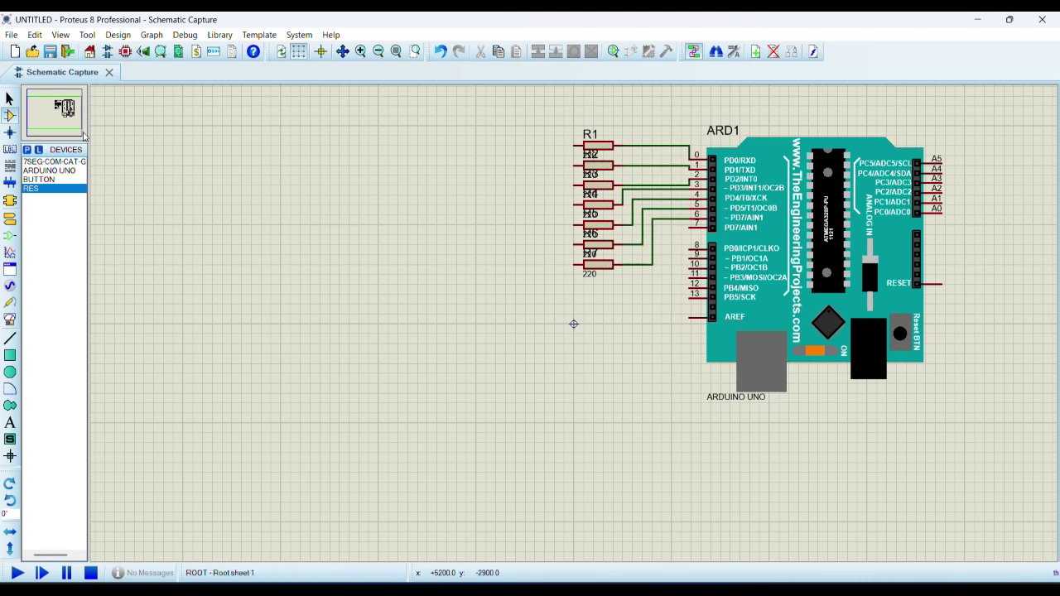
# Step: Place the green common-cathode 7-segment display on the sheet, left of the resistor column
pyautogui.click(49, 160)
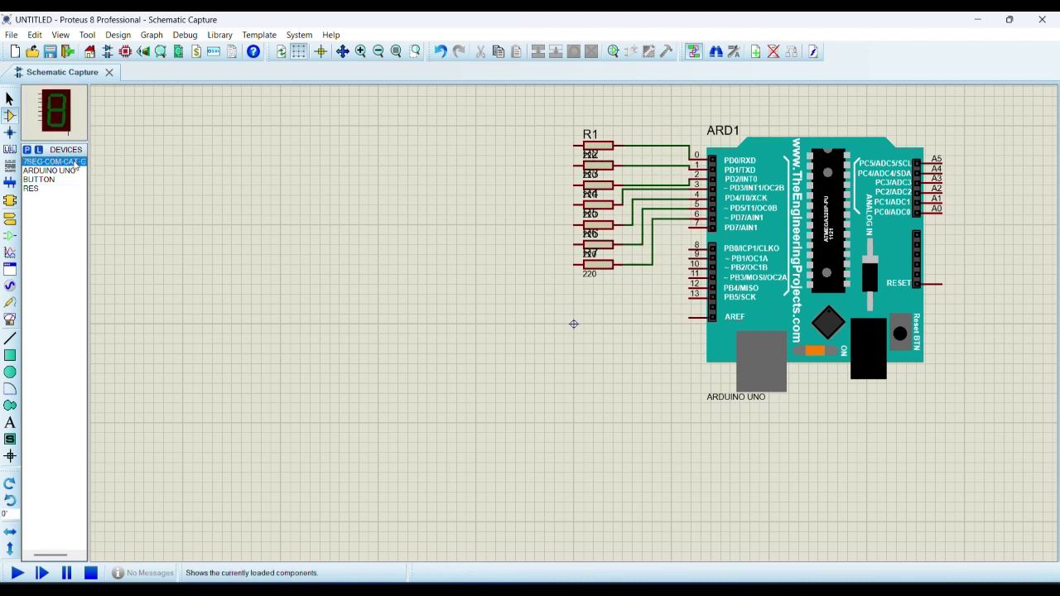
pyautogui.click(391, 169)
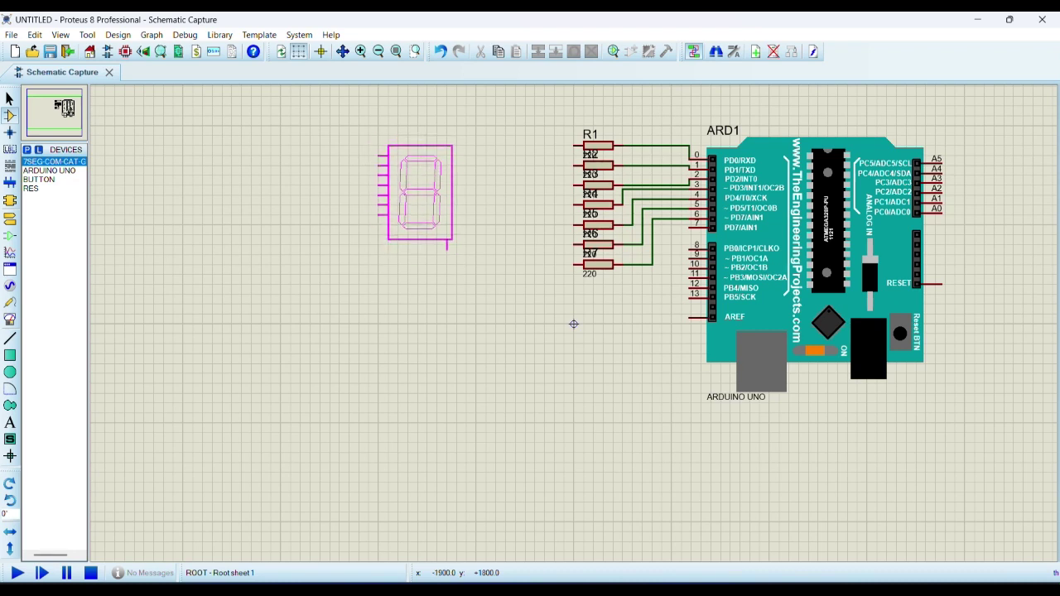
pyautogui.click(380, 154)
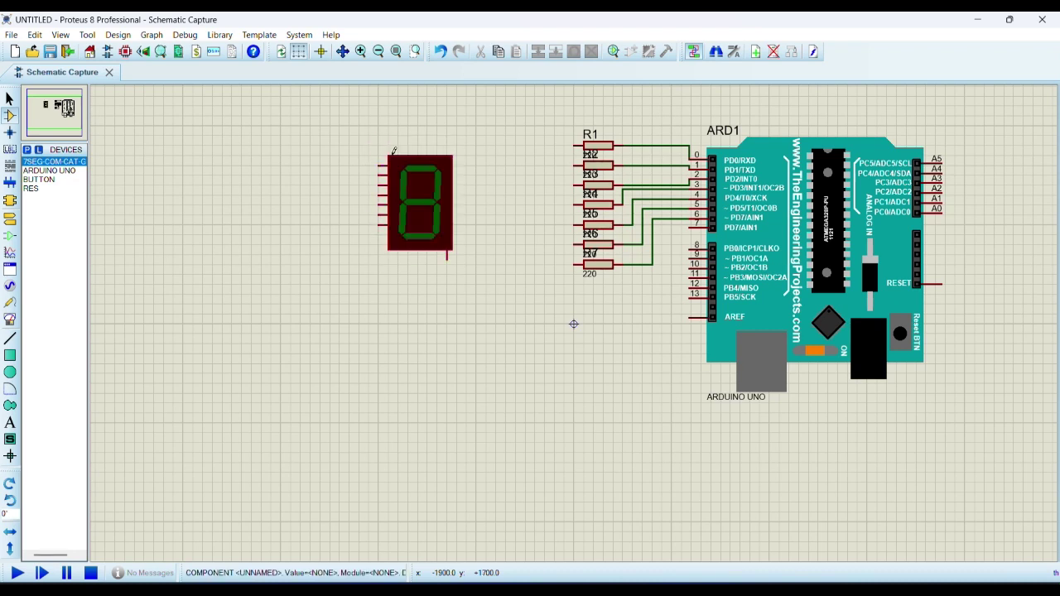
# Step: Wire display segment pins A, B and C to the free ends of R1, R2 and R3, routing the wires above the display
pyautogui.click(378, 166)
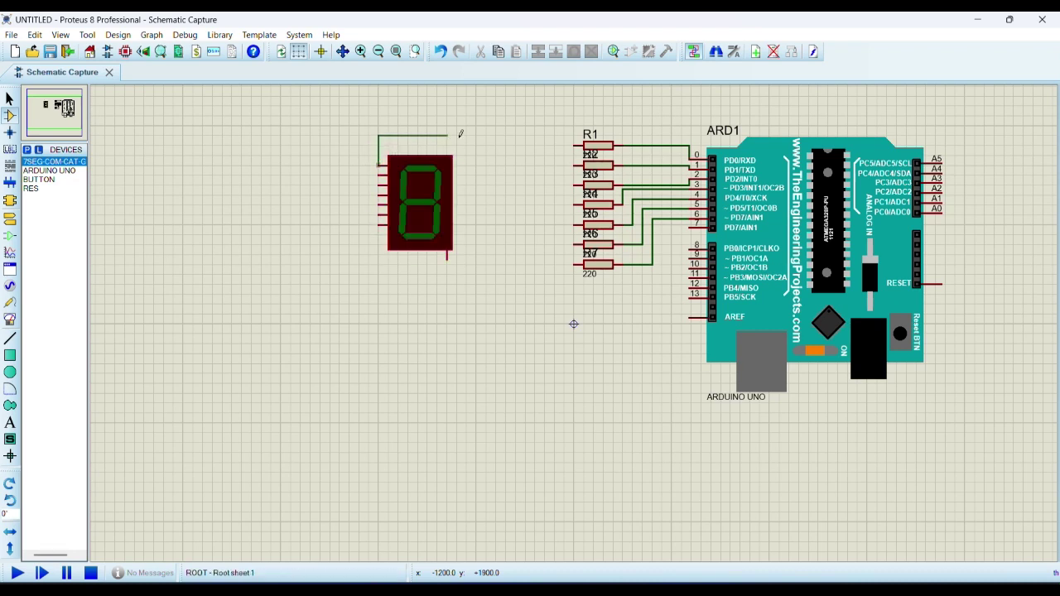
pyautogui.click(575, 146)
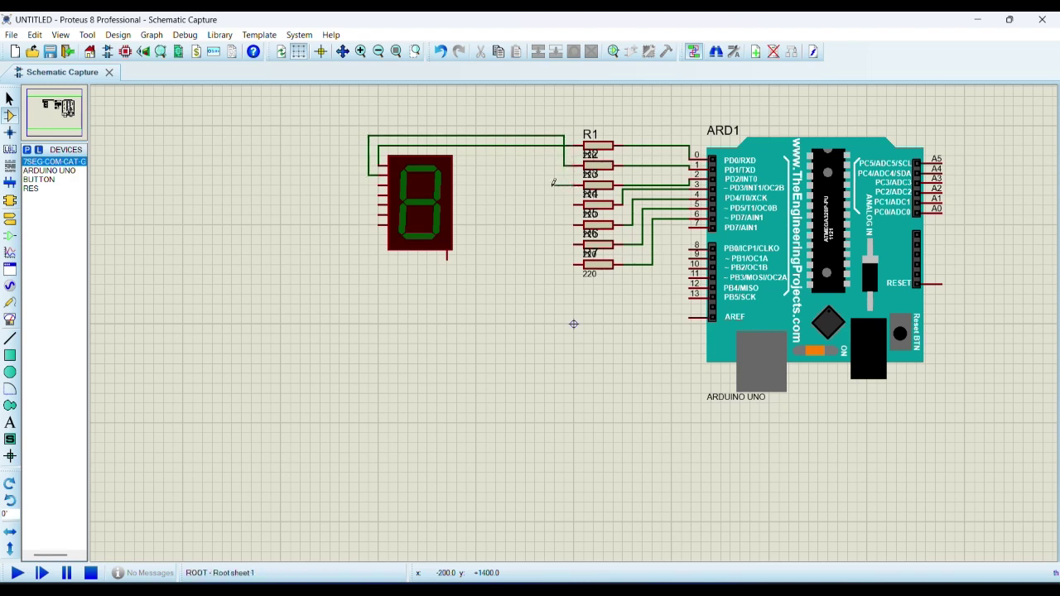
pyautogui.click(553, 182)
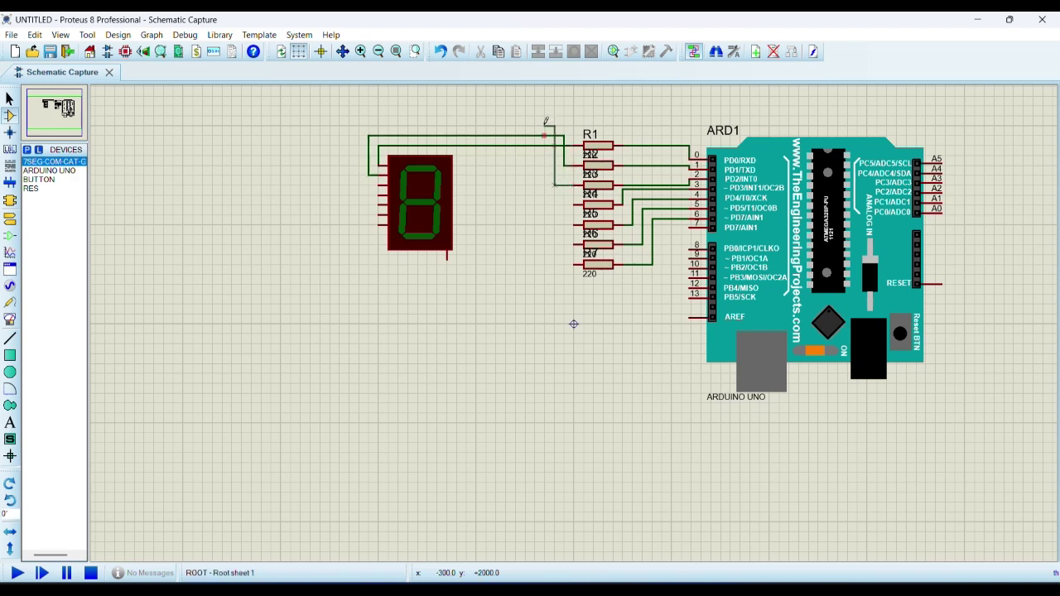
pyautogui.click(380, 186)
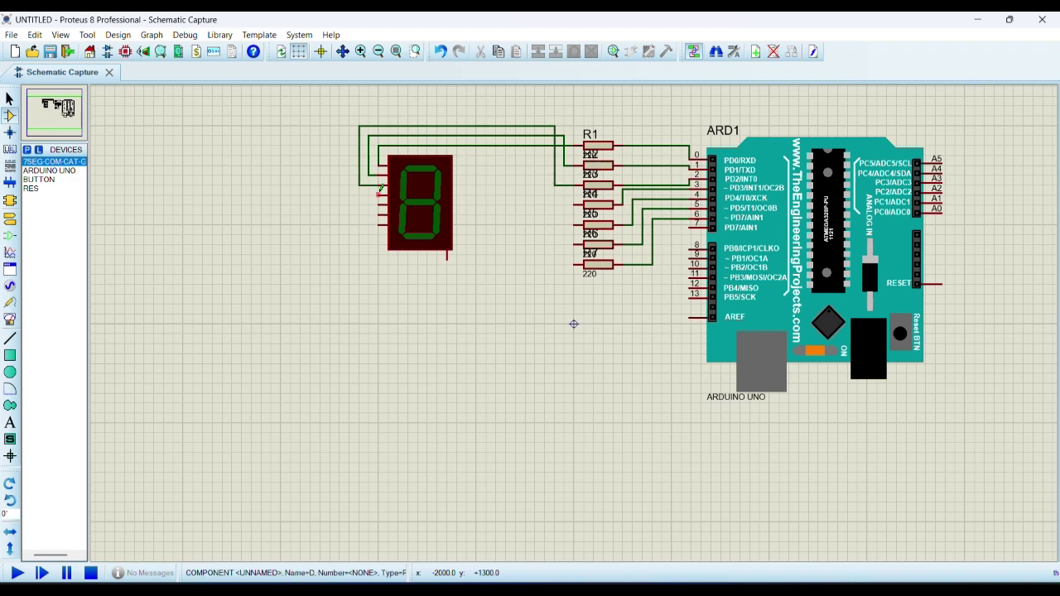
# Step: Wire display segment pins D, E, F and G to the free ends of R4, R5, R6 and R7, looping around the existing wires
pyautogui.click(380, 195)
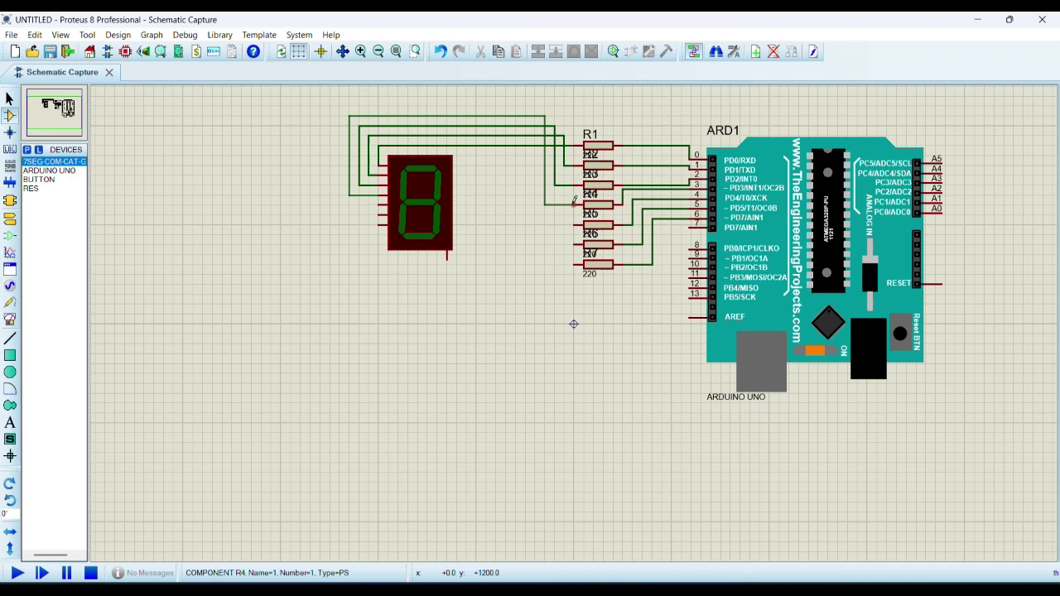
pyautogui.click(575, 204)
pyautogui.click(381, 204)
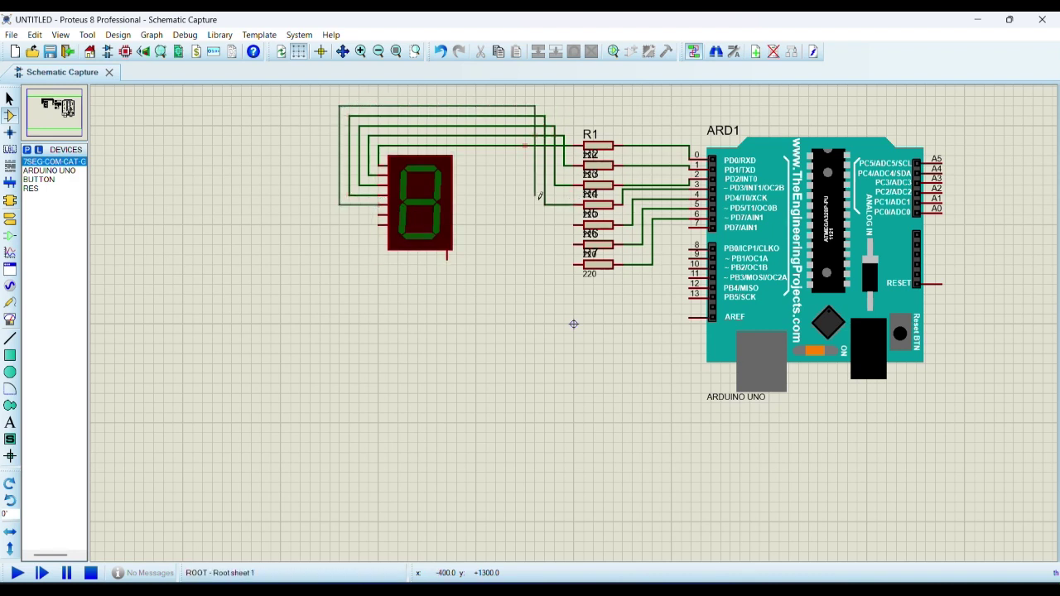
pyautogui.click(574, 223)
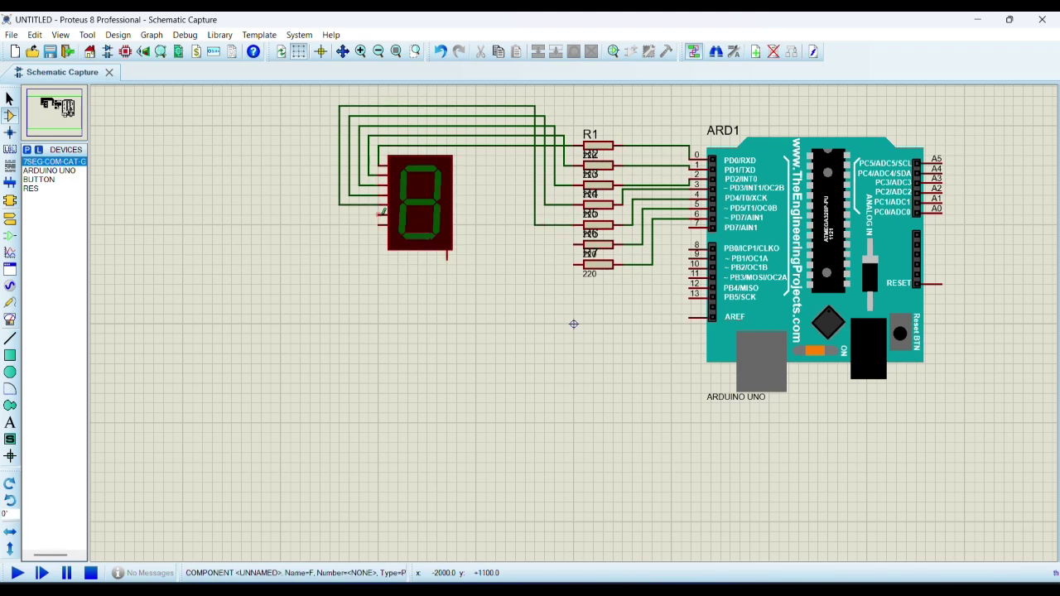
pyautogui.click(381, 215)
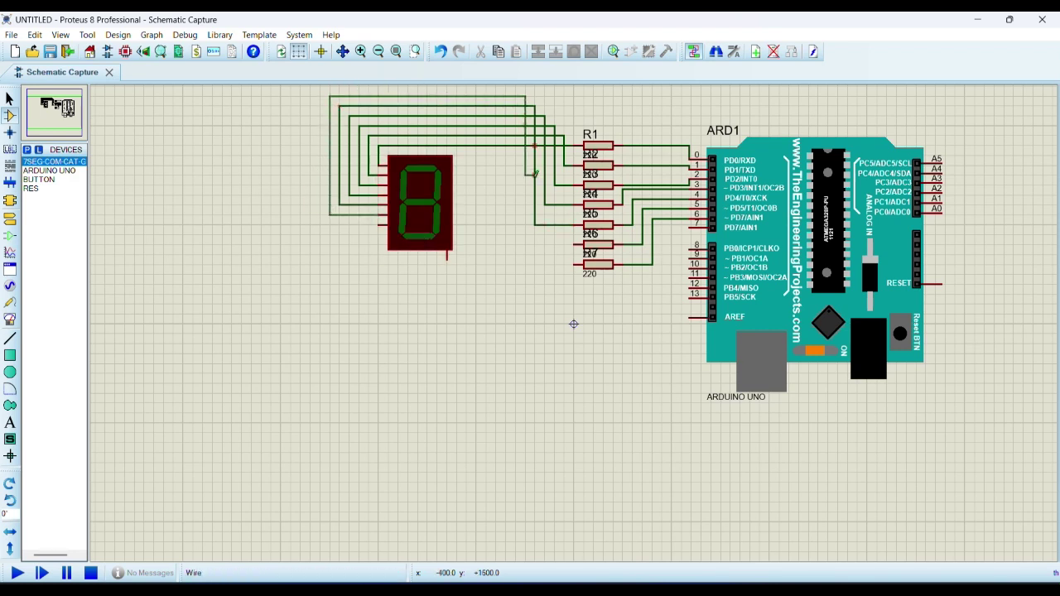
pyautogui.click(575, 244)
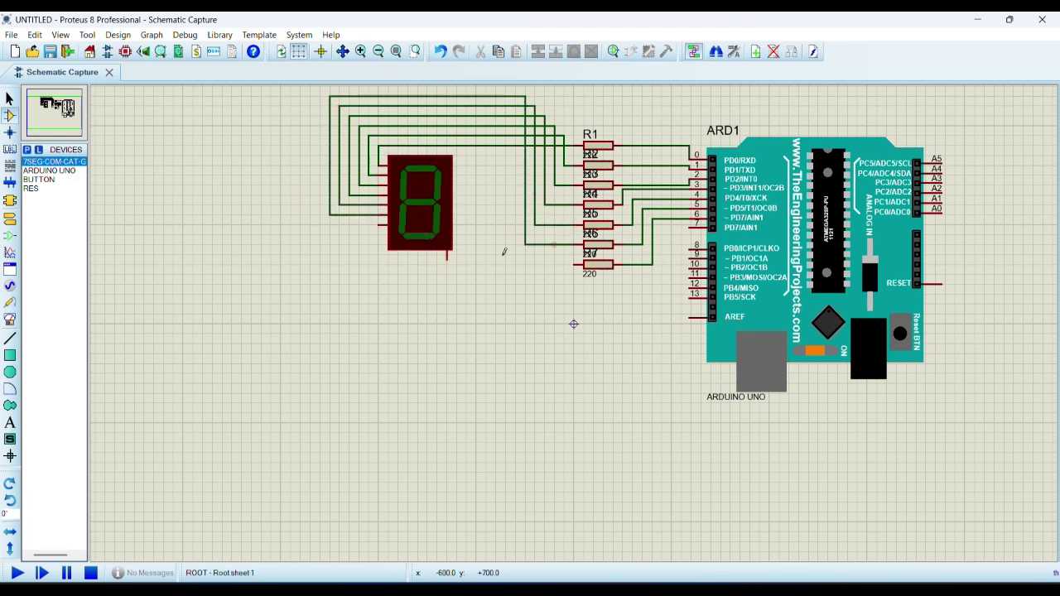
pyautogui.click(381, 224)
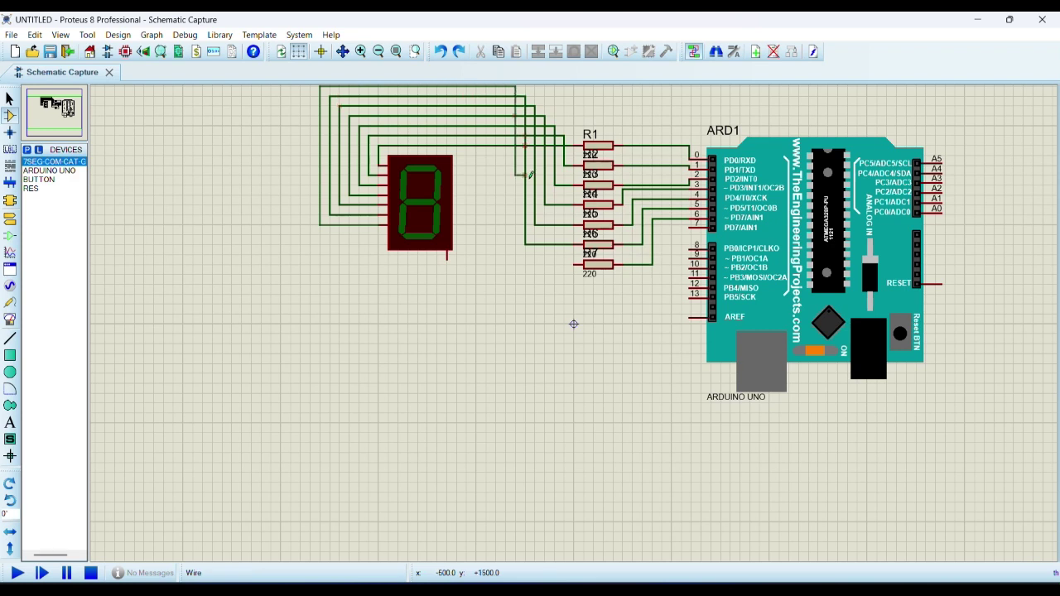
pyautogui.click(582, 264)
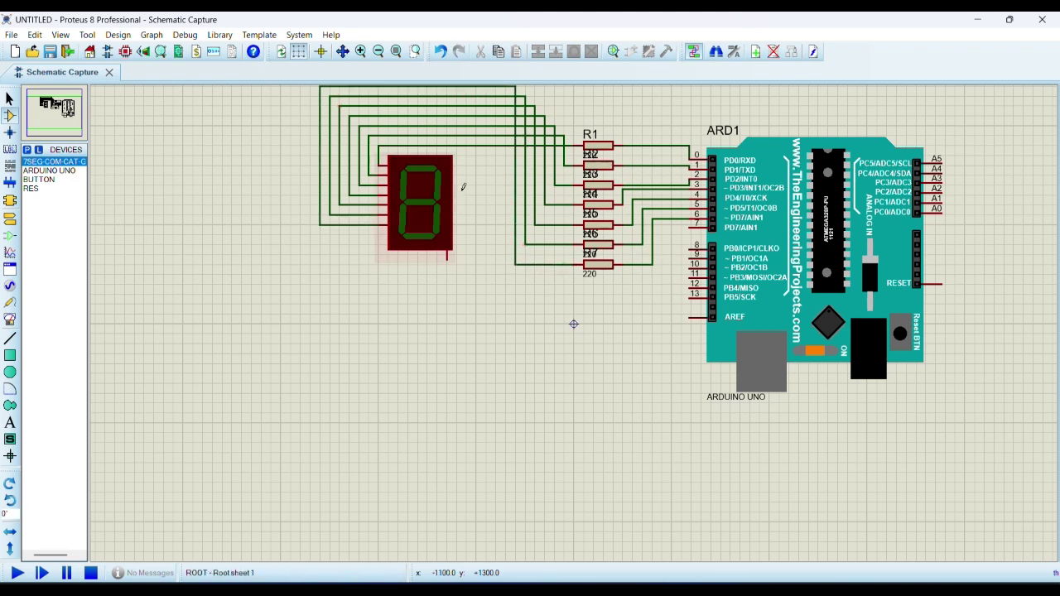
# Step: Attach a GROUND terminal to the common cathode pin beneath the 7-segment display
pyautogui.click(9, 220)
pyautogui.click(39, 207)
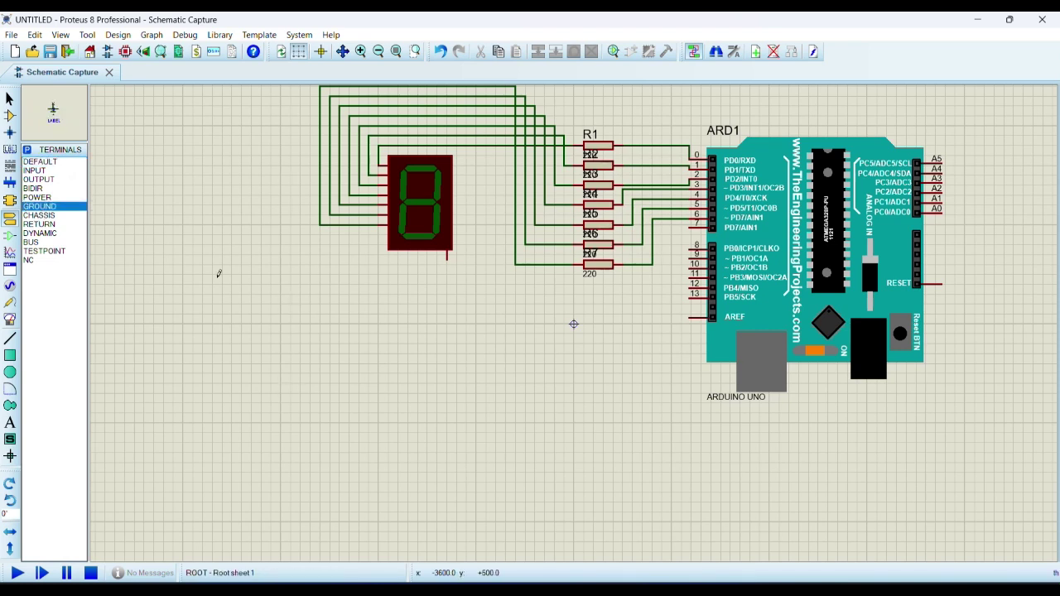
pyautogui.click(446, 275)
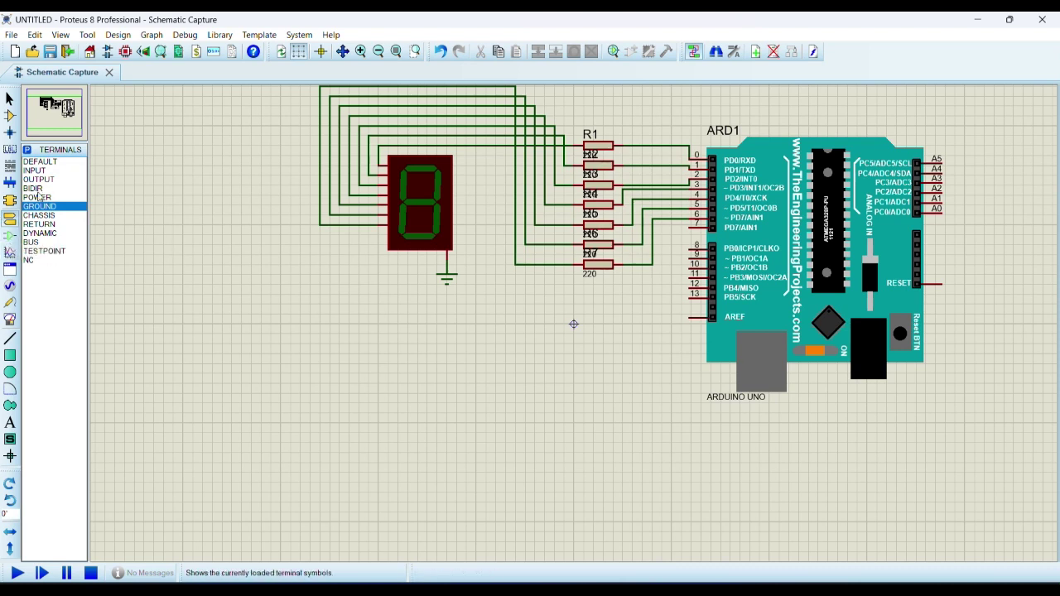
# Step: Place a push button below R7 and wire its Arduino-side terminal to digital pin 13
pyautogui.click(10, 116)
pyautogui.click(41, 179)
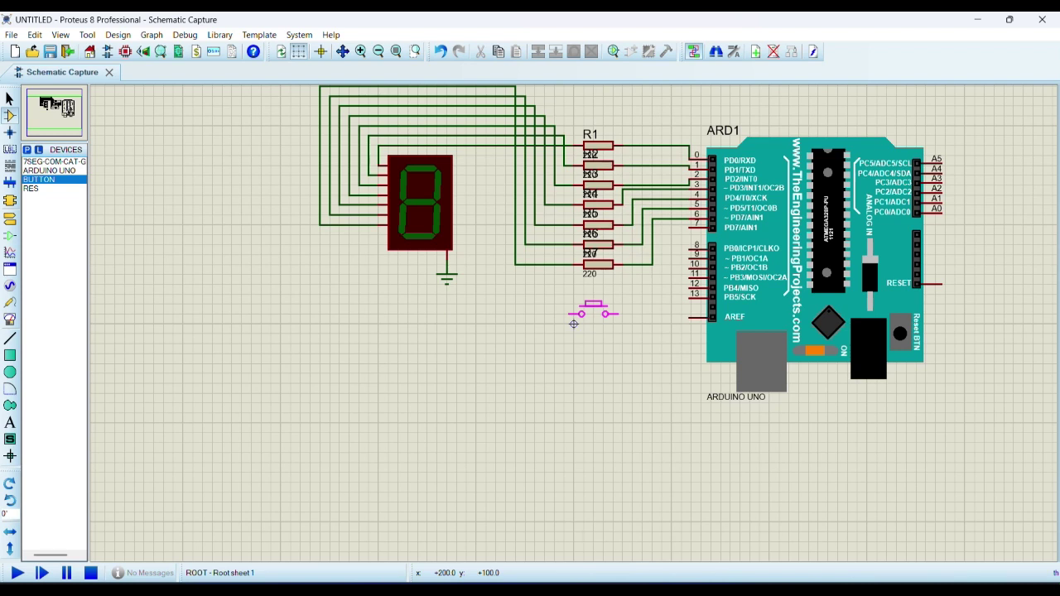
pyautogui.click(595, 300)
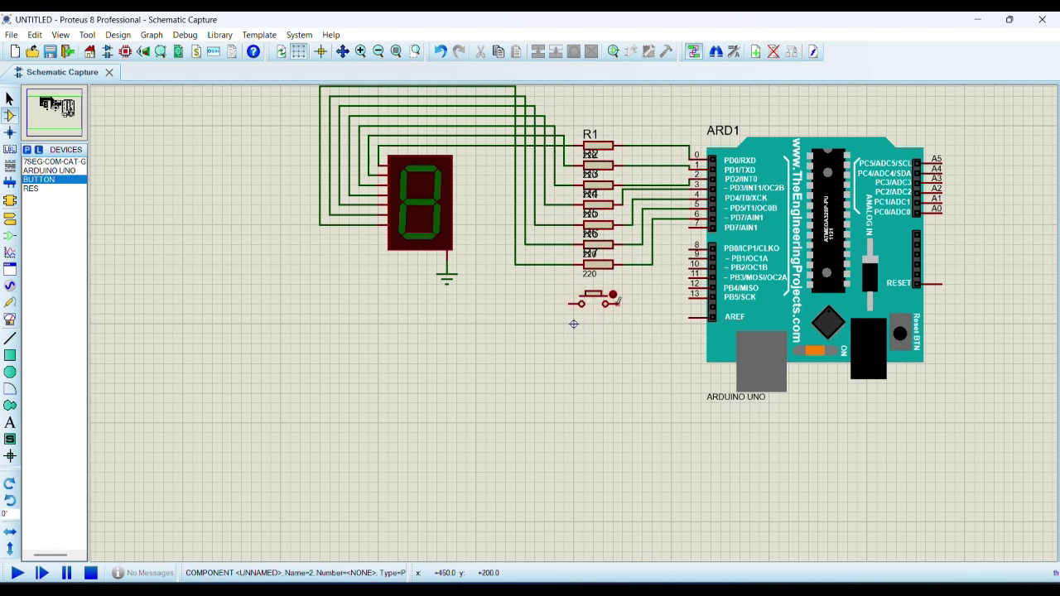
pyautogui.click(615, 303)
pyautogui.click(690, 296)
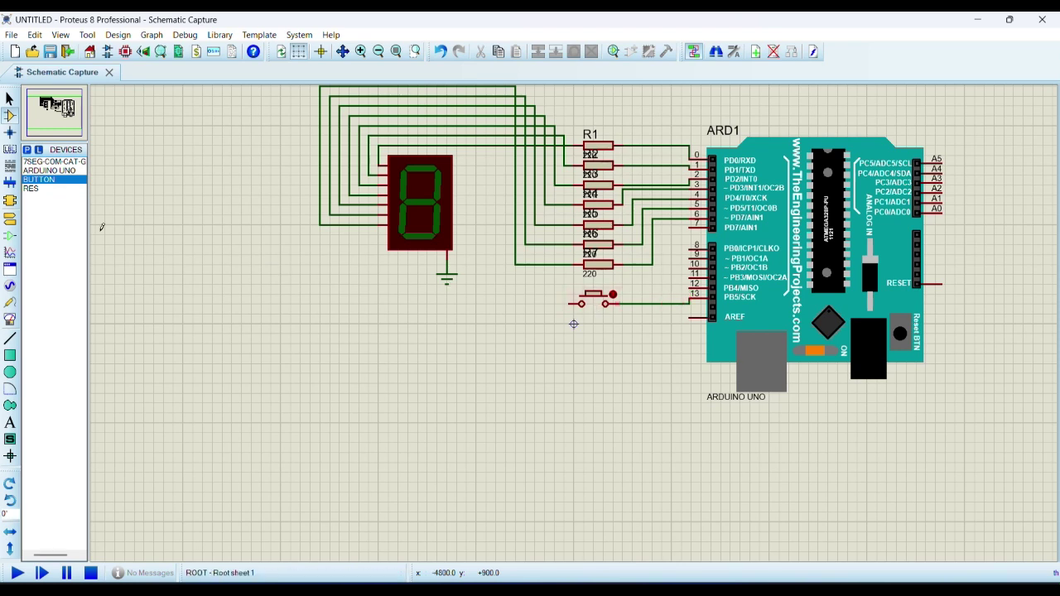
# Step: Place a GROUND terminal left of the push button and wire it to the button's free terminal
pyautogui.click(10, 218)
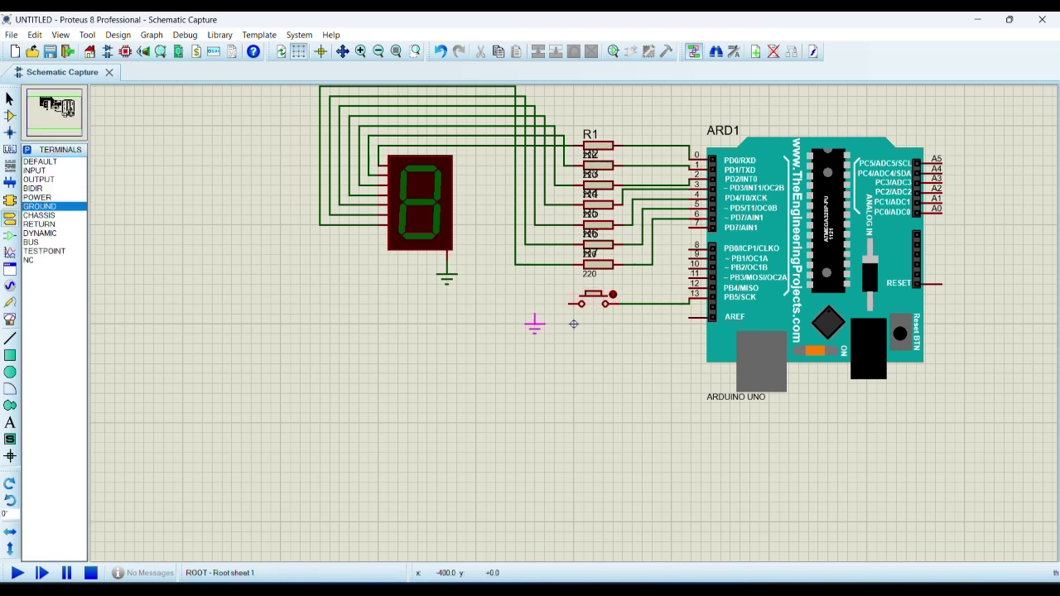
pyautogui.click(544, 327)
pyautogui.click(545, 312)
pyautogui.click(571, 303)
# Step: Select the whole circuit and move it down and left to centre it in the visible drawing area
pyautogui.click(60, 108)
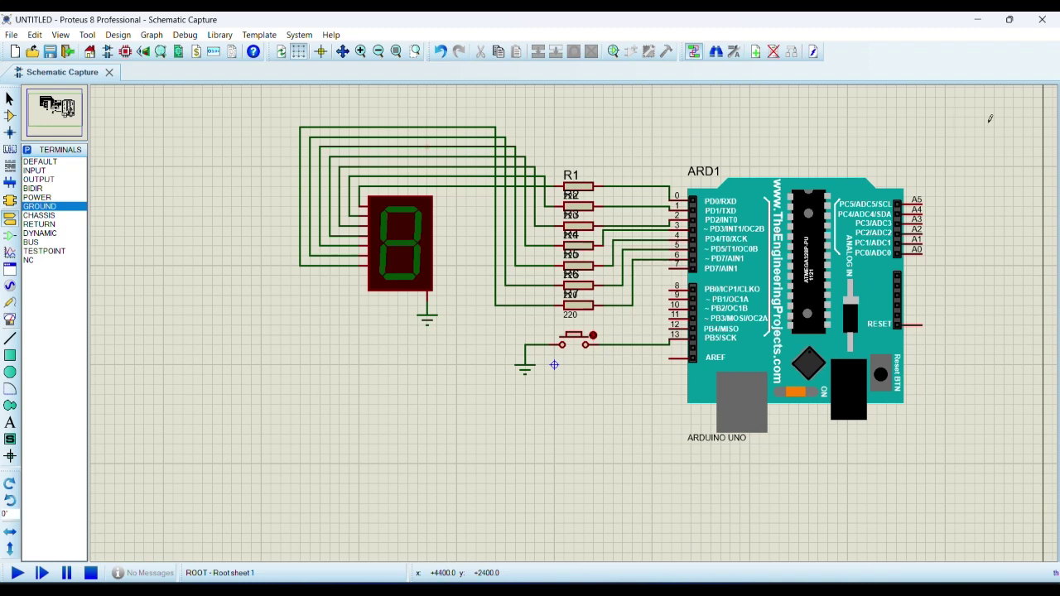
pyautogui.moveTo(985, 126); pyautogui.dragTo(241, 464)
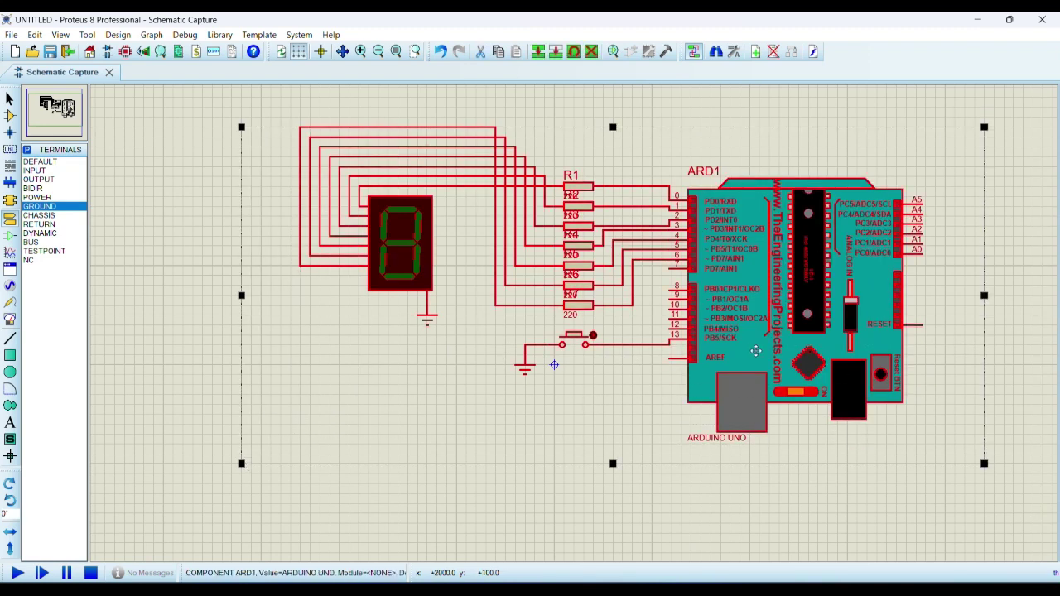
pyautogui.moveTo(756, 351); pyautogui.dragTo(735, 391)
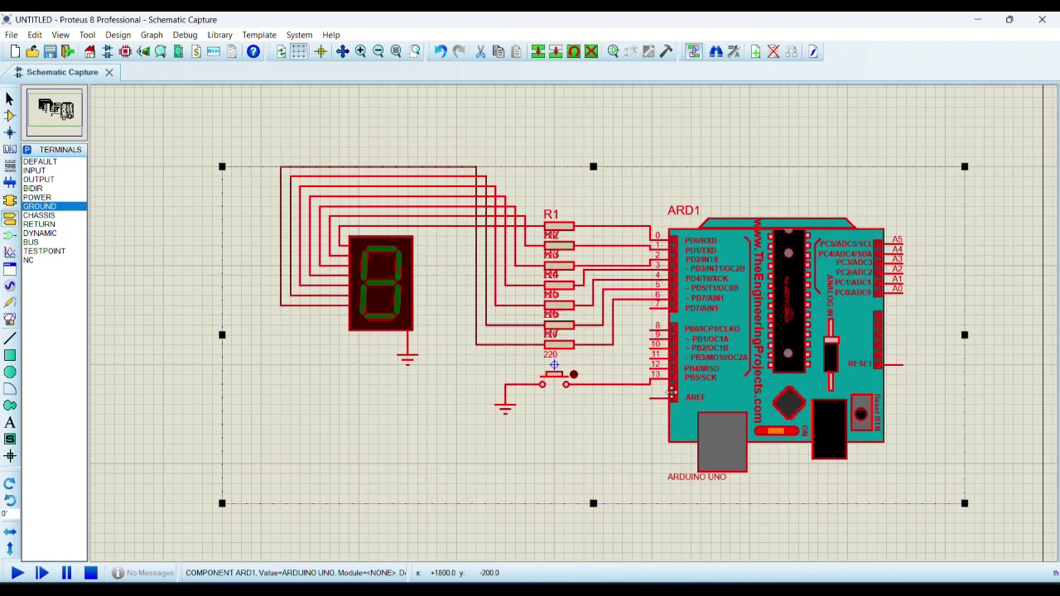
pyautogui.moveTo(839, 329); pyautogui.dragTo(820, 319)
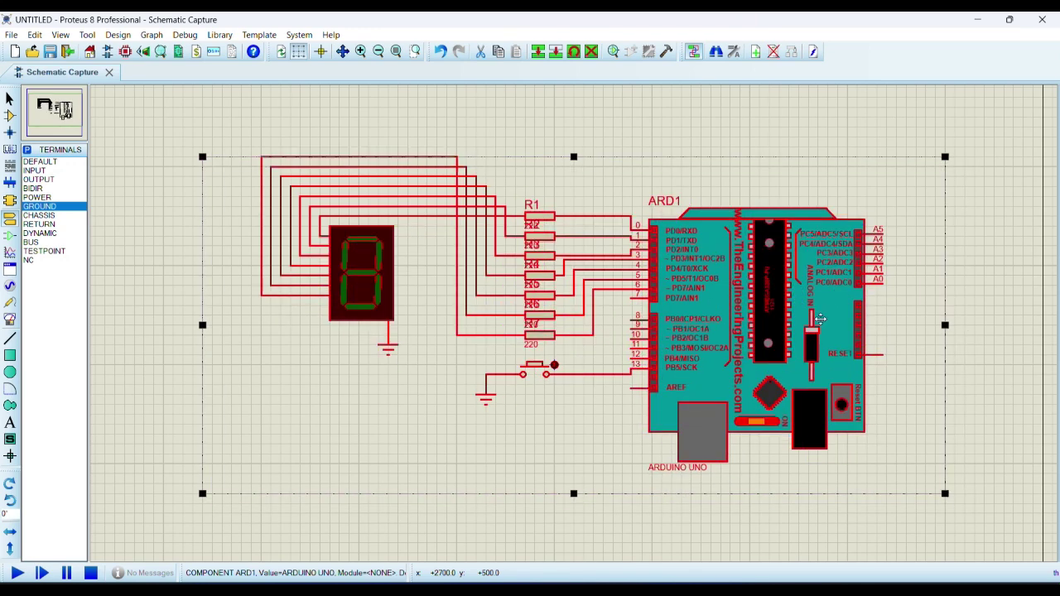
pyautogui.click(1006, 303)
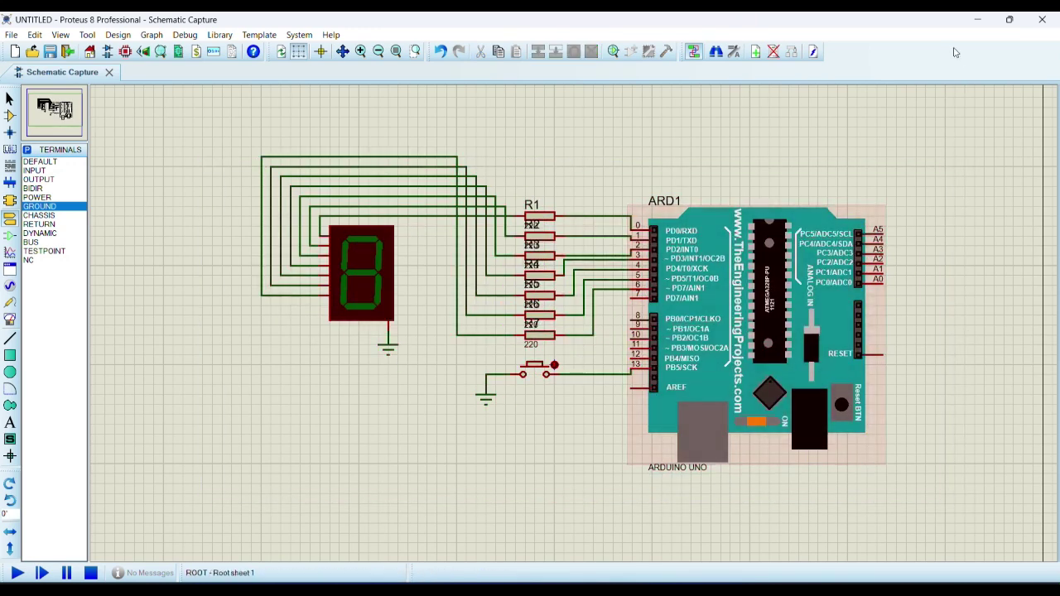
# Step: Minimize the schematic window and open Arduino IDE from the desktop
pyautogui.click(977, 19)
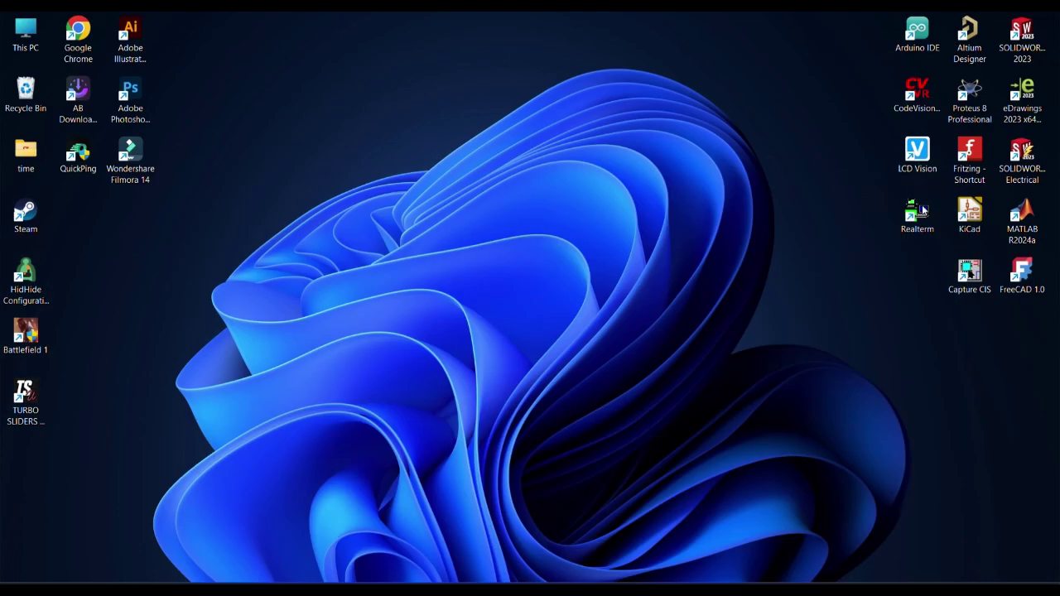
pyautogui.doubleClick(918, 40)
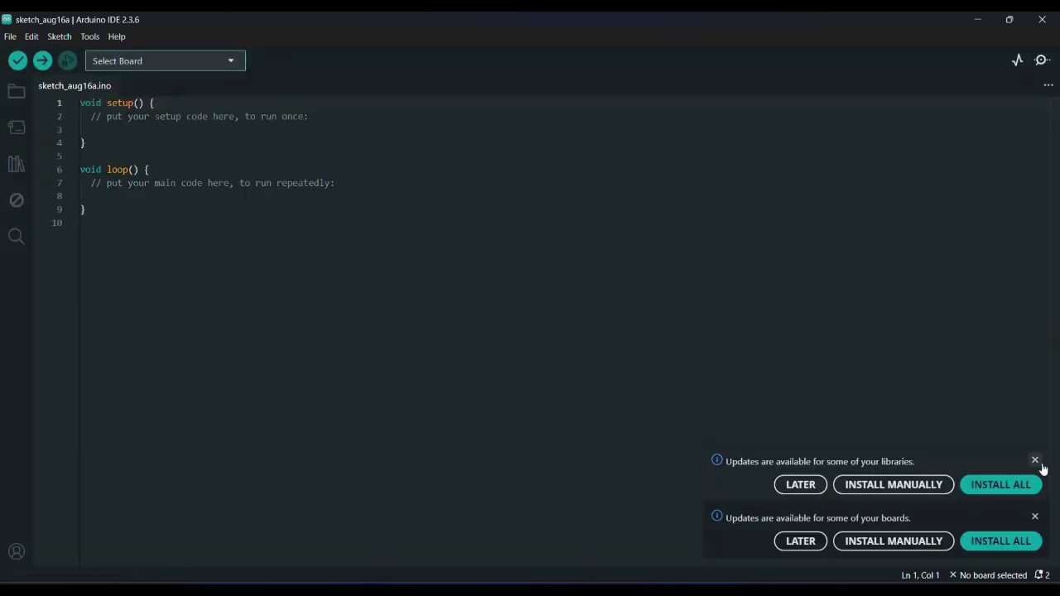
# Step: Dismiss the update notices and replace the default sketch with all the code copied from the text file Qwen__20250805_9uanzl9ng.txt
pyautogui.click(1034, 459)
pyautogui.click(1034, 517)
pyautogui.hotkey('alt', 'Tab')
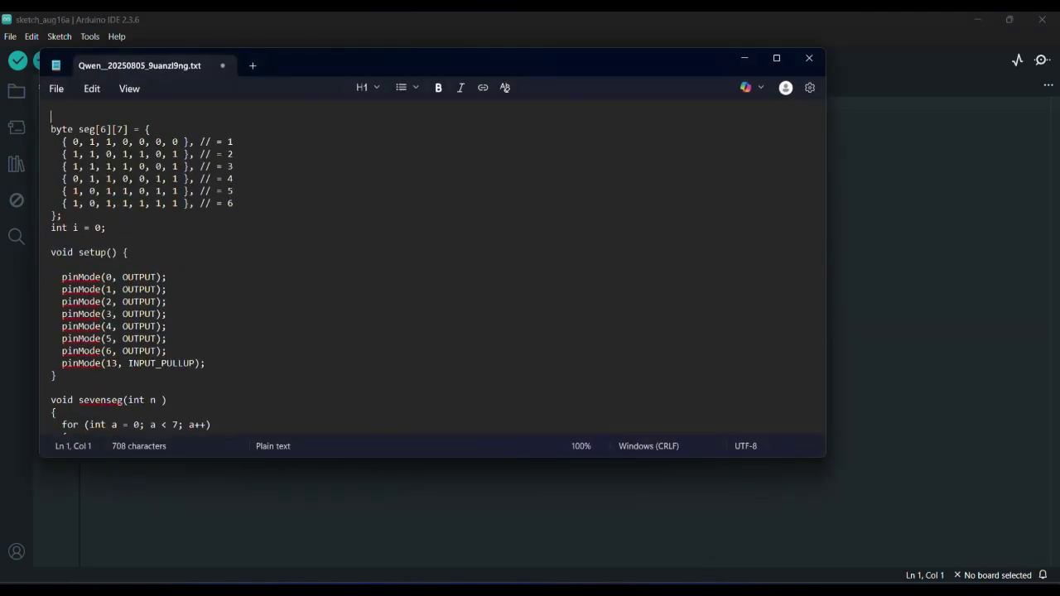
pyautogui.hotkey('ctrl', 'a')
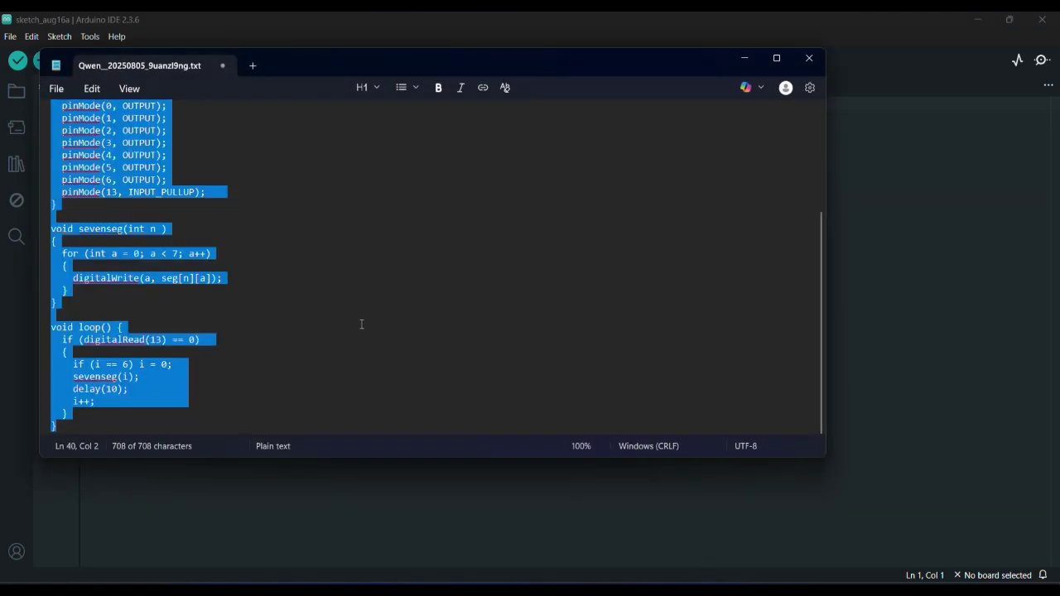
pyautogui.hotkey('ctrl', 'c')
pyautogui.hotkey('alt', 'Tab')
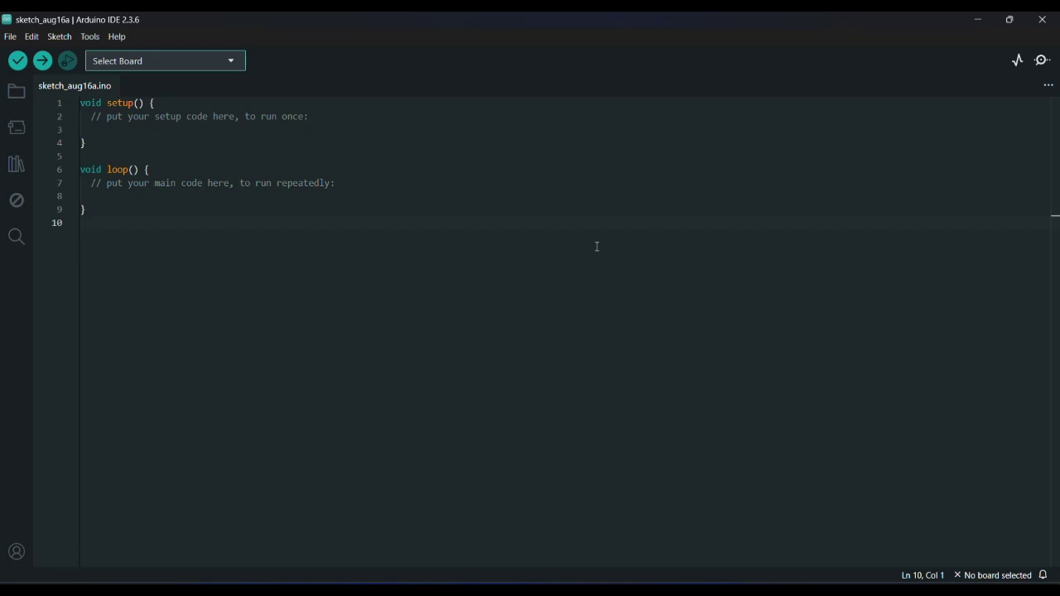
pyautogui.hotkey('ctrl', 'a')
pyautogui.hotkey('ctrl', 'v')
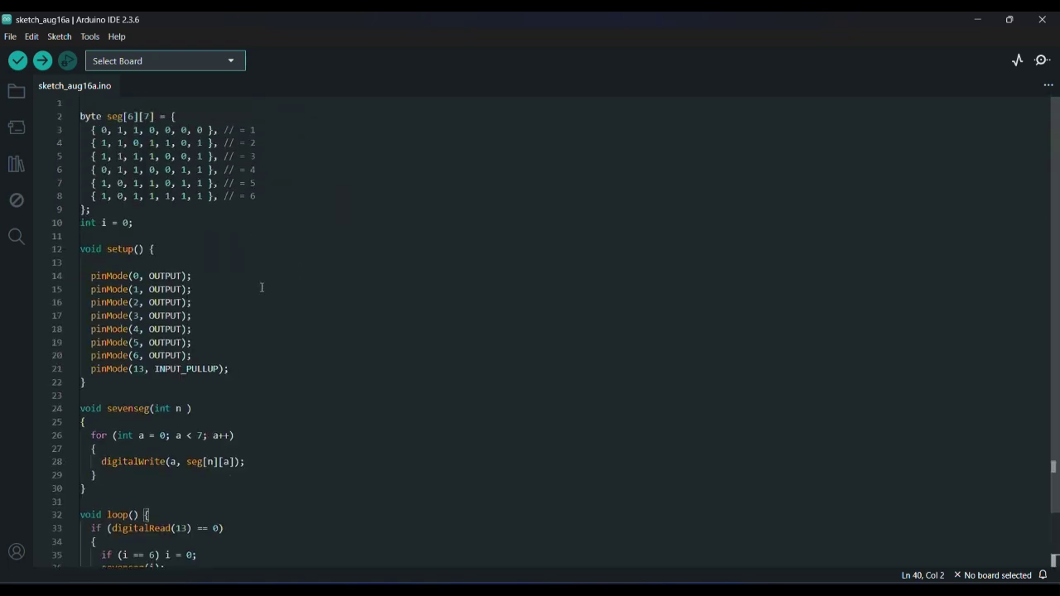
# Step: Review the pasted code: the segment array, the pin setup and the sevenseg function
pyautogui.moveTo(80, 116); pyautogui.dragTo(227, 214)
pyautogui.click(157, 248)
pyautogui.moveTo(80, 222); pyautogui.dragTo(229, 381)
pyautogui.scroll(-2, 232, 386)
pyautogui.click(164, 356)
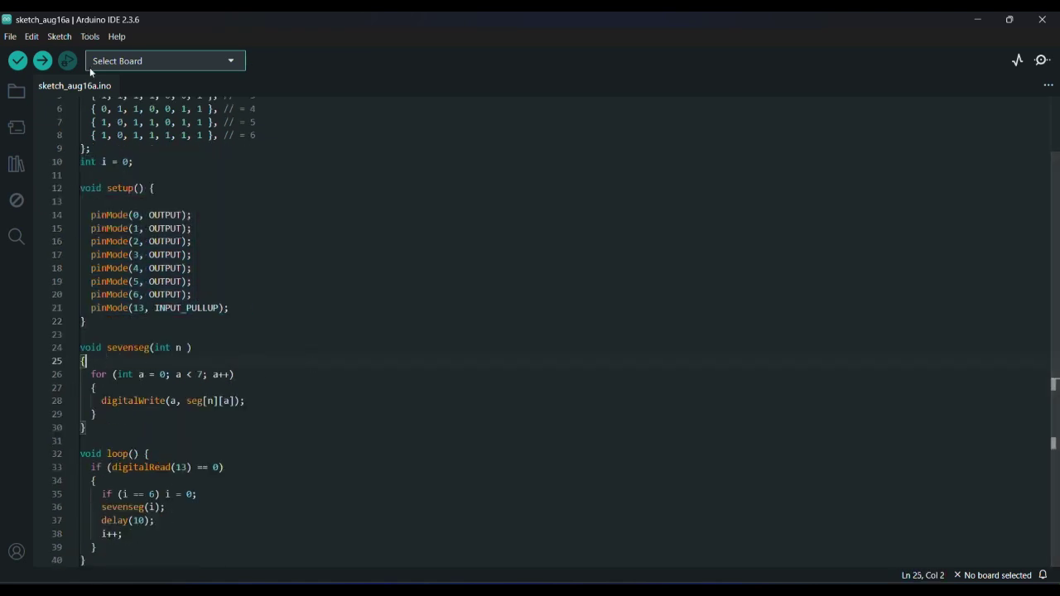
# Step: Save the sketch to the Desktop as sketch_aug16a
pyautogui.click(10, 37)
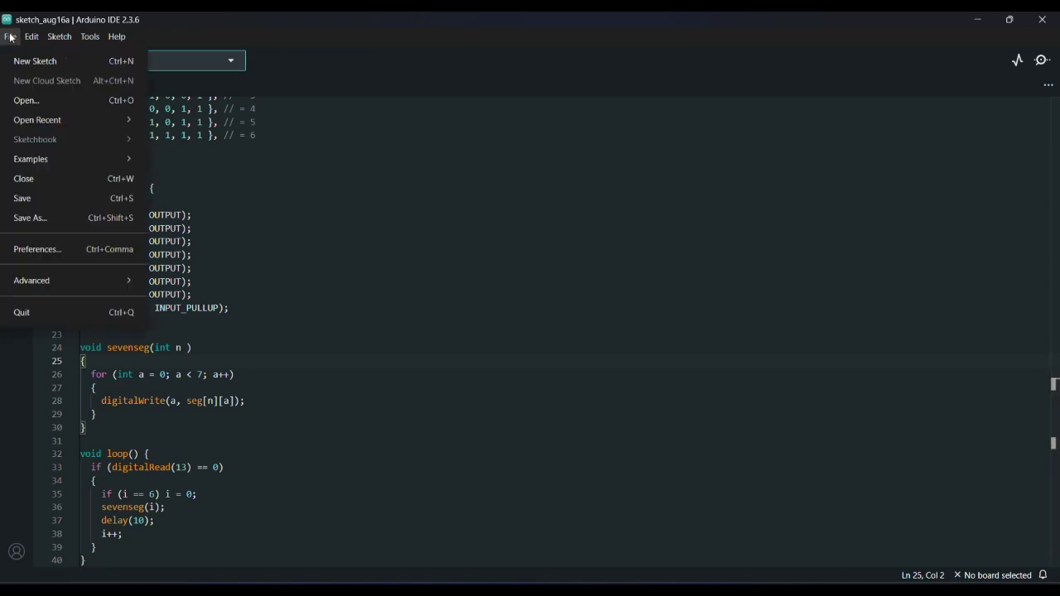
pyautogui.click(50, 217)
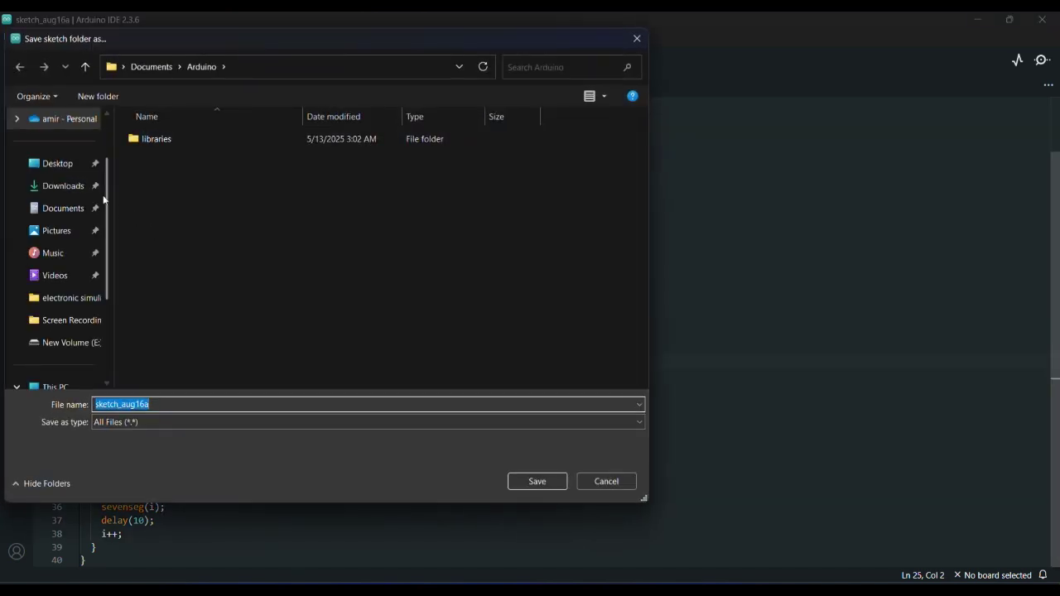
pyautogui.click(78, 165)
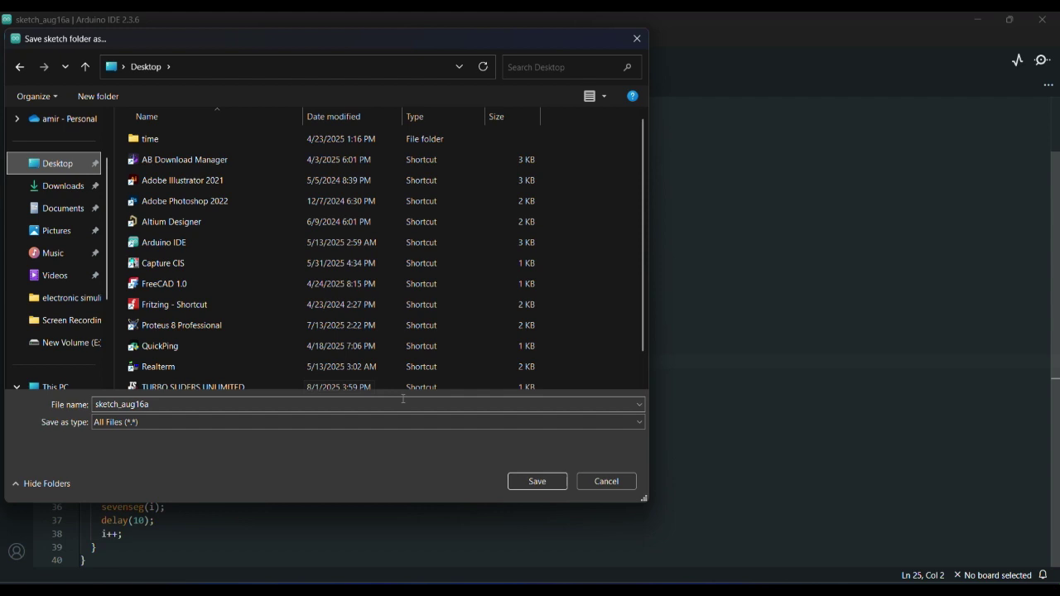
pyautogui.click(538, 481)
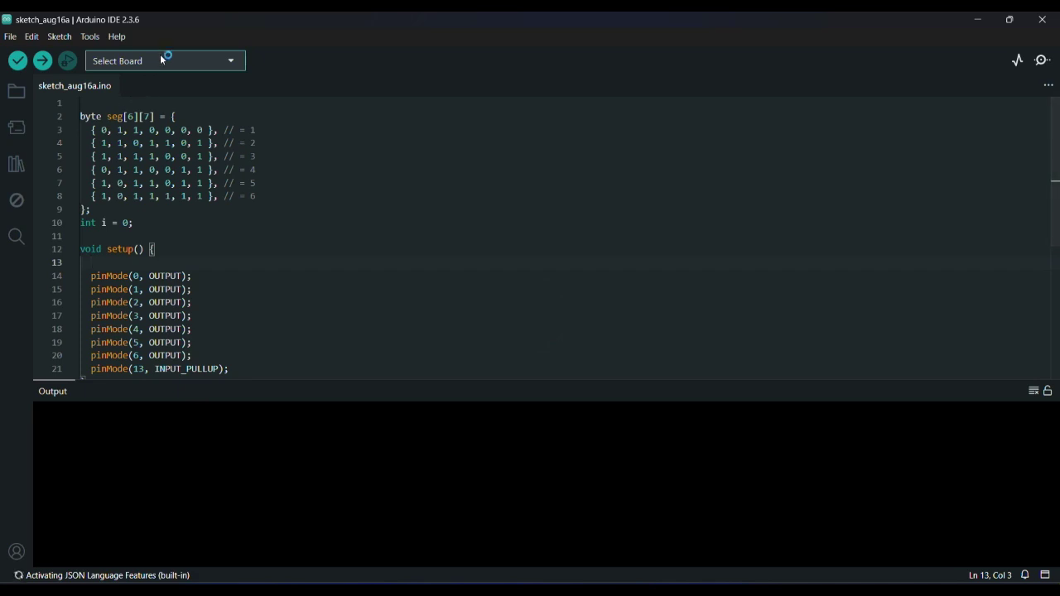
# Step: Choose Arduino Uno as the target board without a port and dismiss the update notices
pyautogui.click(165, 61)
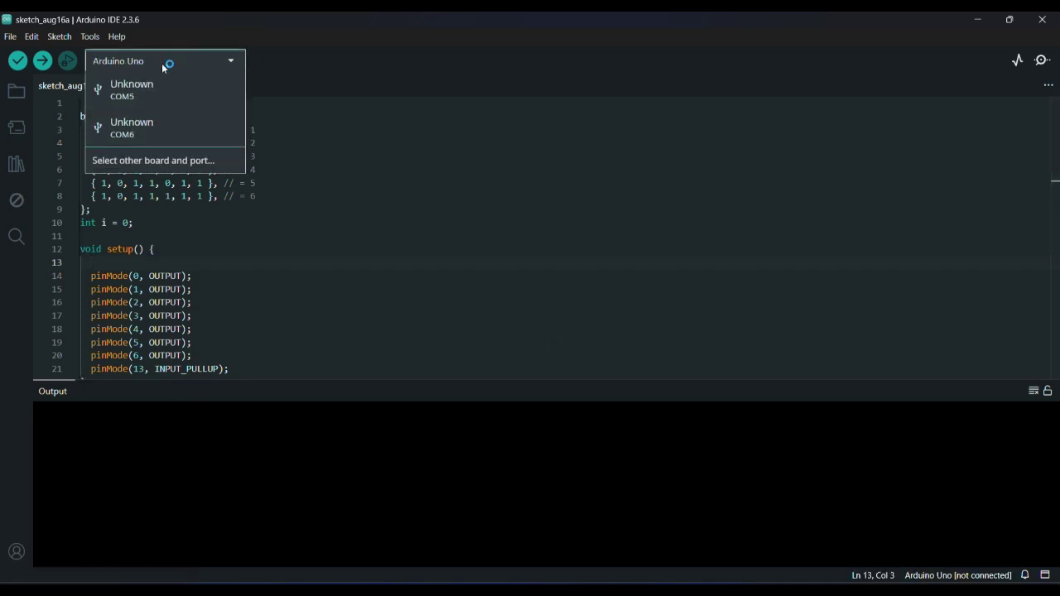
pyautogui.click(154, 159)
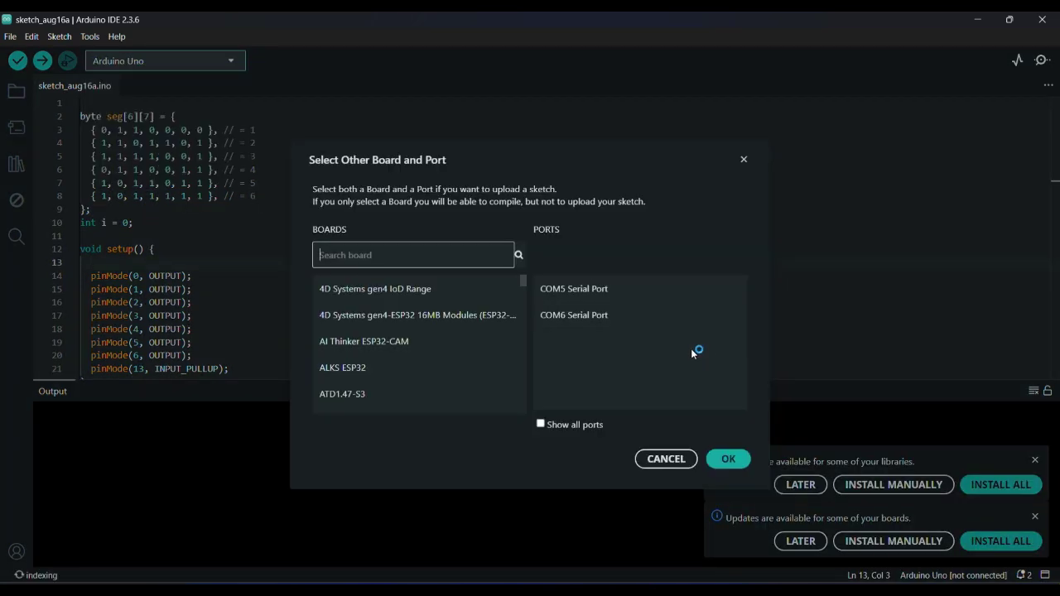
pyautogui.write('uno')
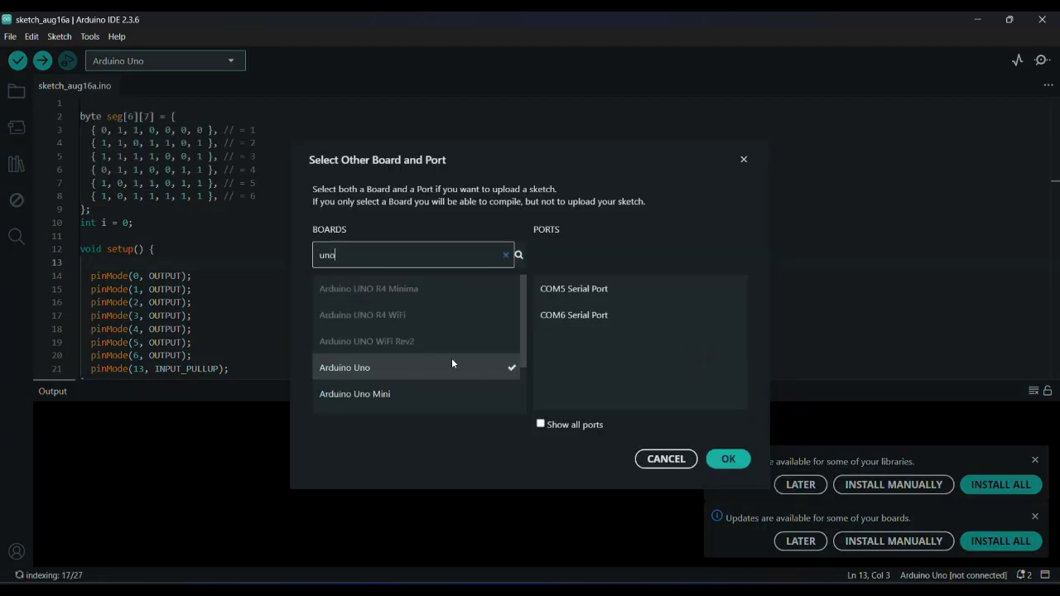
pyautogui.click(728, 458)
pyautogui.click(1035, 460)
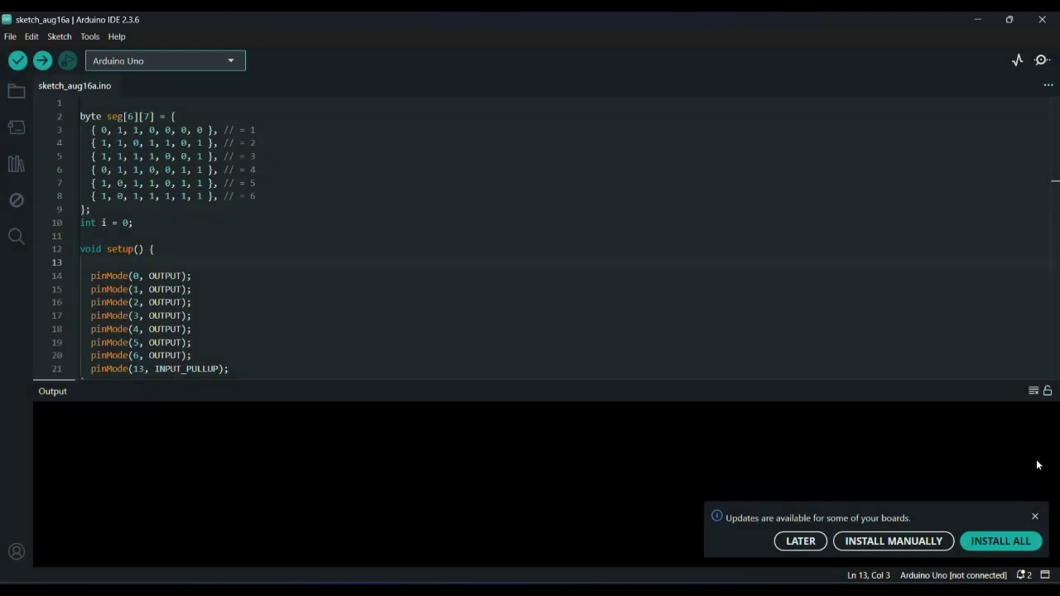
pyautogui.click(1034, 516)
# Step: Verify the sketch and export its compiled binary
pyautogui.click(17, 61)
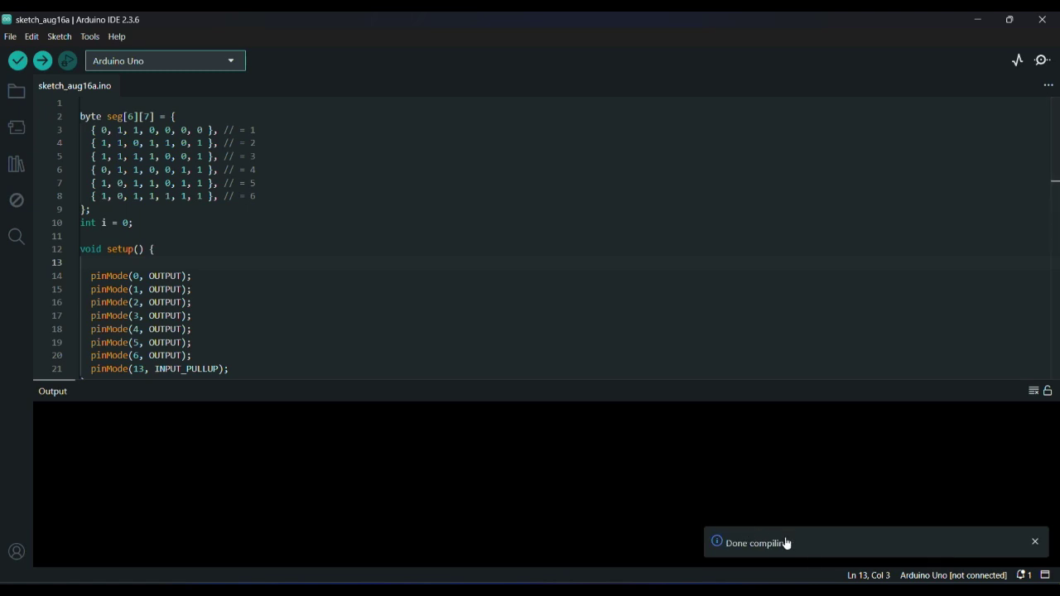
pyautogui.click(1035, 542)
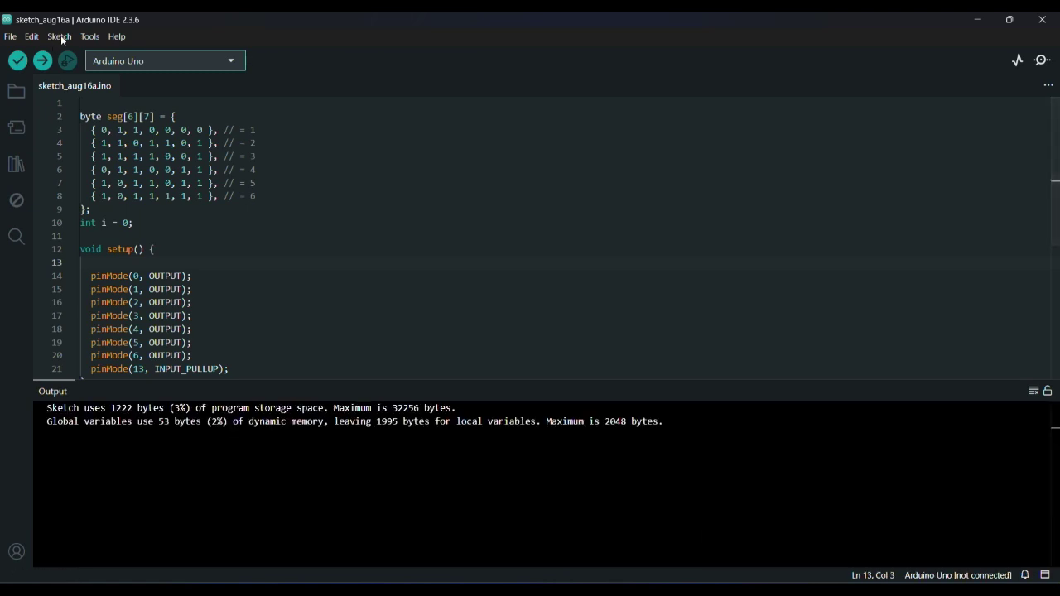
pyautogui.click(61, 37)
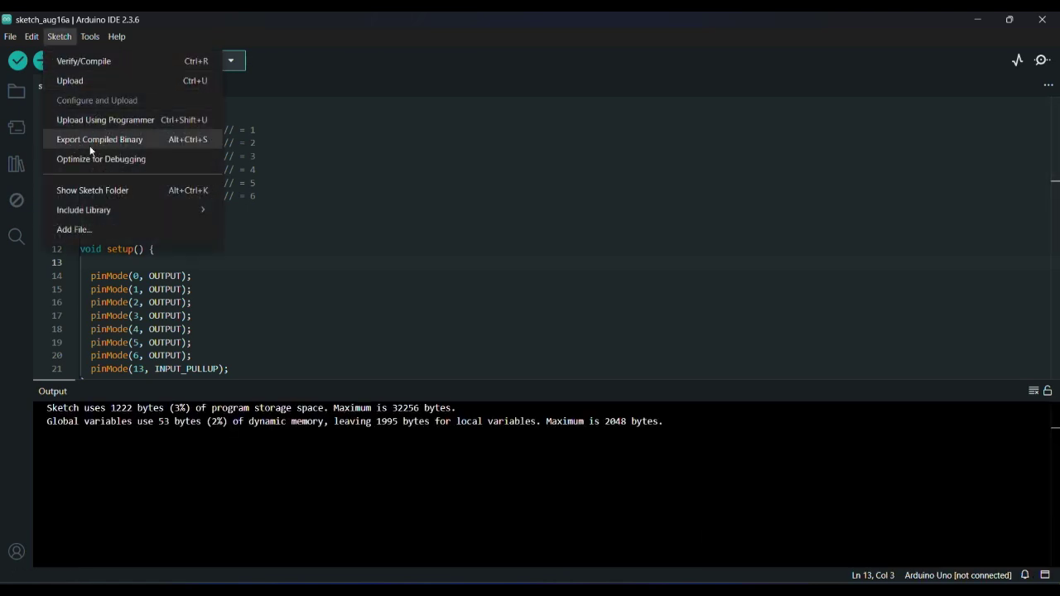
pyautogui.click(121, 144)
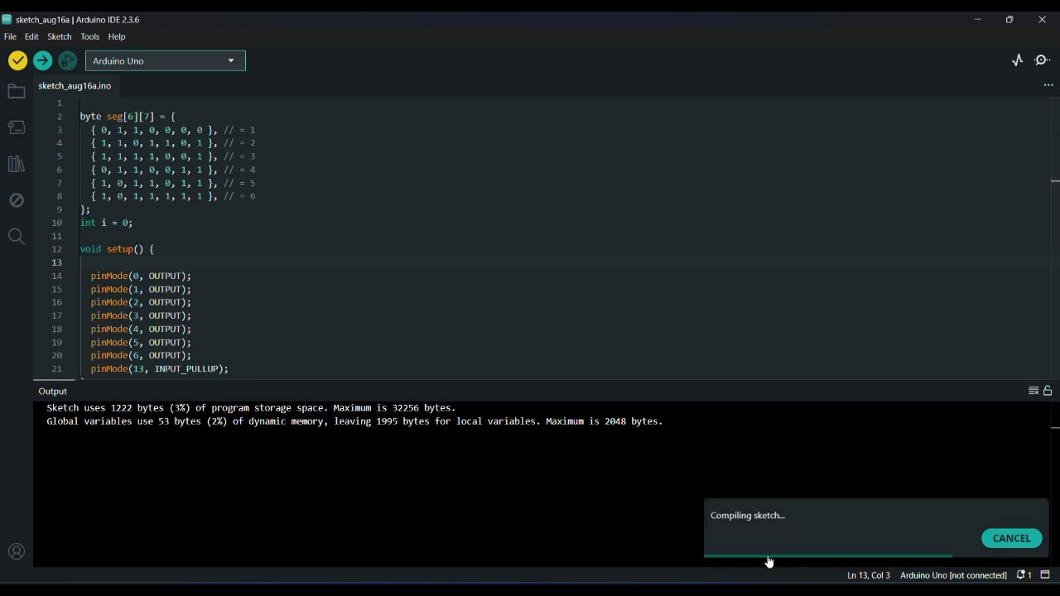
# Step: Minimize the open windows and check the exported files in the build folder inside sketch_aug16a on the desktop
pyautogui.click(978, 18)
pyautogui.click(743, 60)
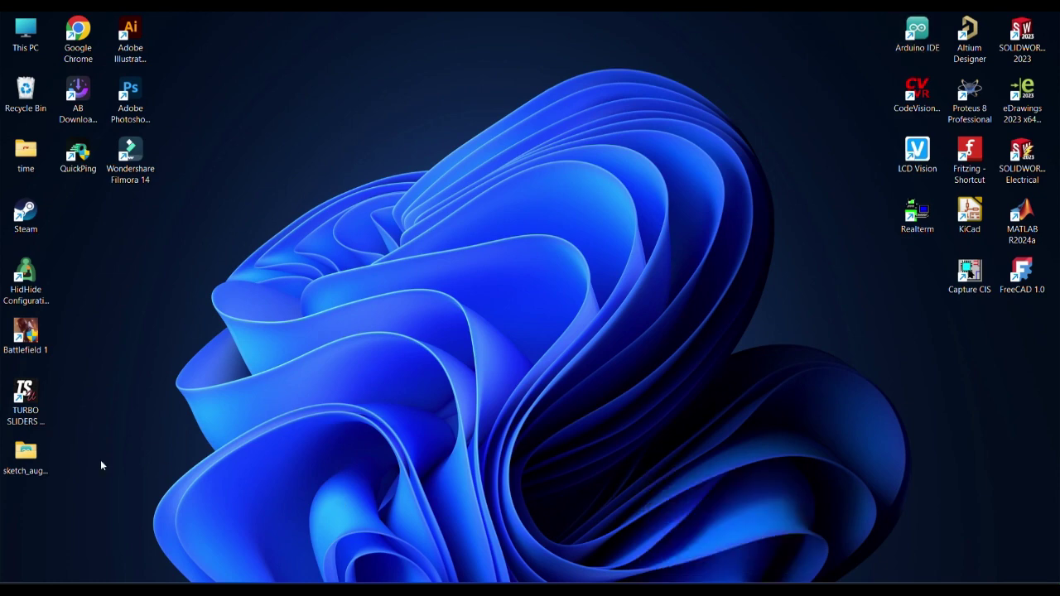
pyautogui.doubleClick(10, 465)
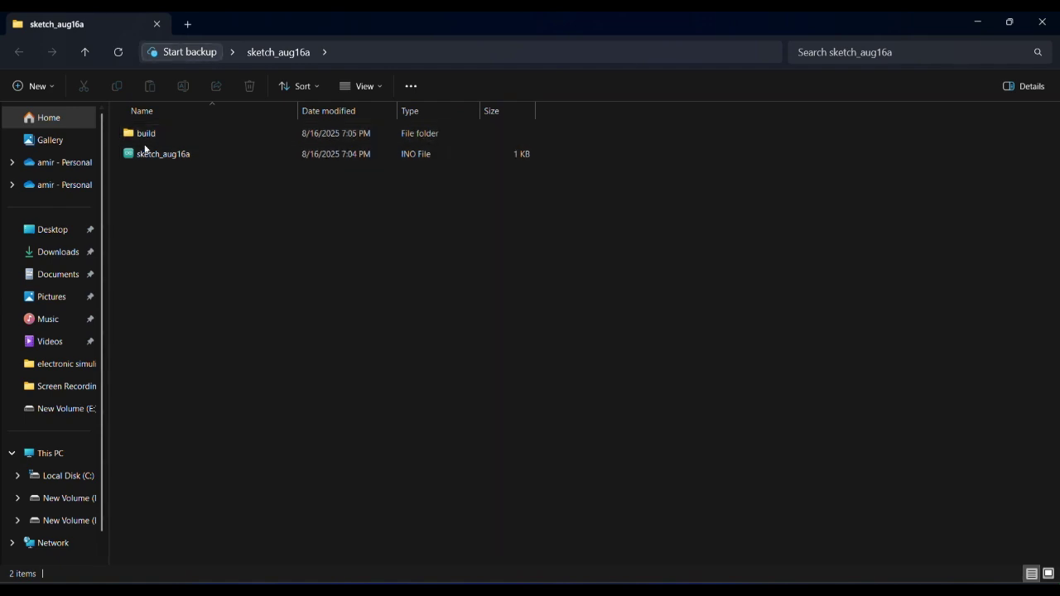
pyautogui.click(151, 140)
pyautogui.doubleClick(150, 136)
pyautogui.doubleClick(149, 135)
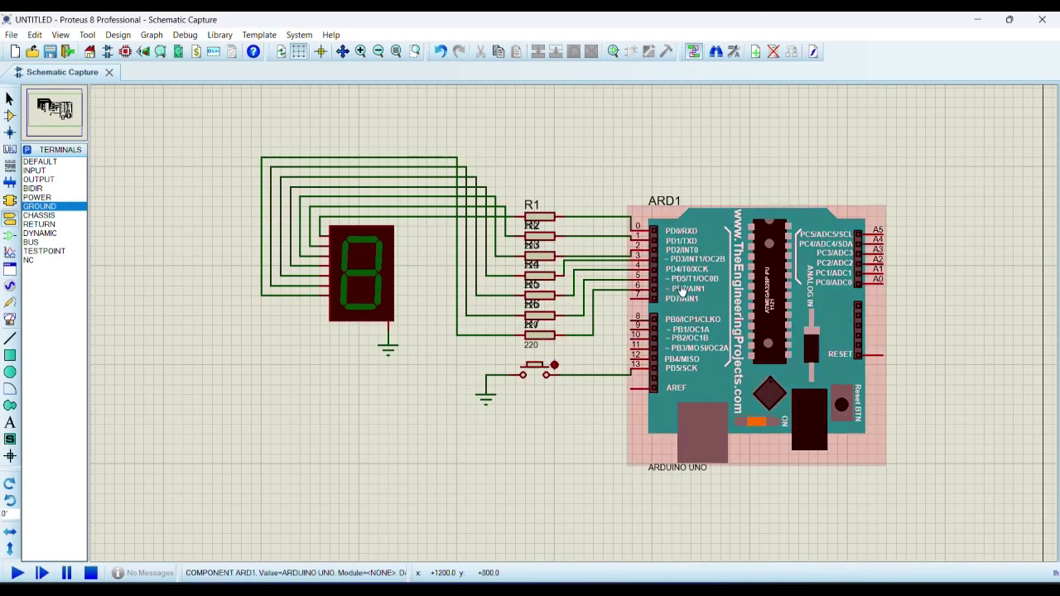
# Step: In Proteus, set the Arduino Uno's program file to the sketch_aug16a.ino Intel HEX file from the build folder's arduino.avr.uno subfolder
pyautogui.doubleClick(681, 289)
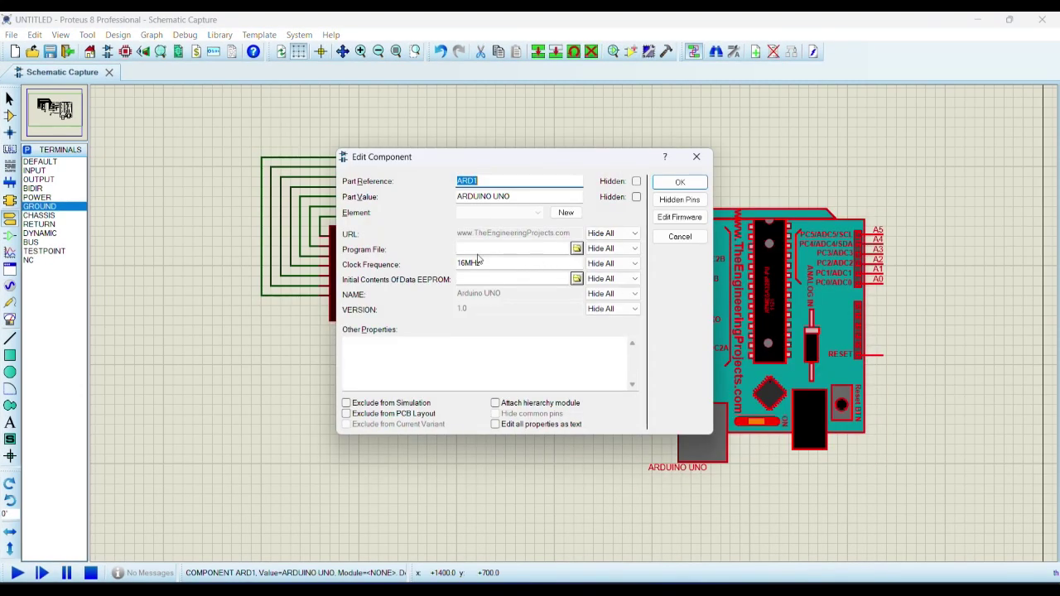
pyautogui.click(576, 248)
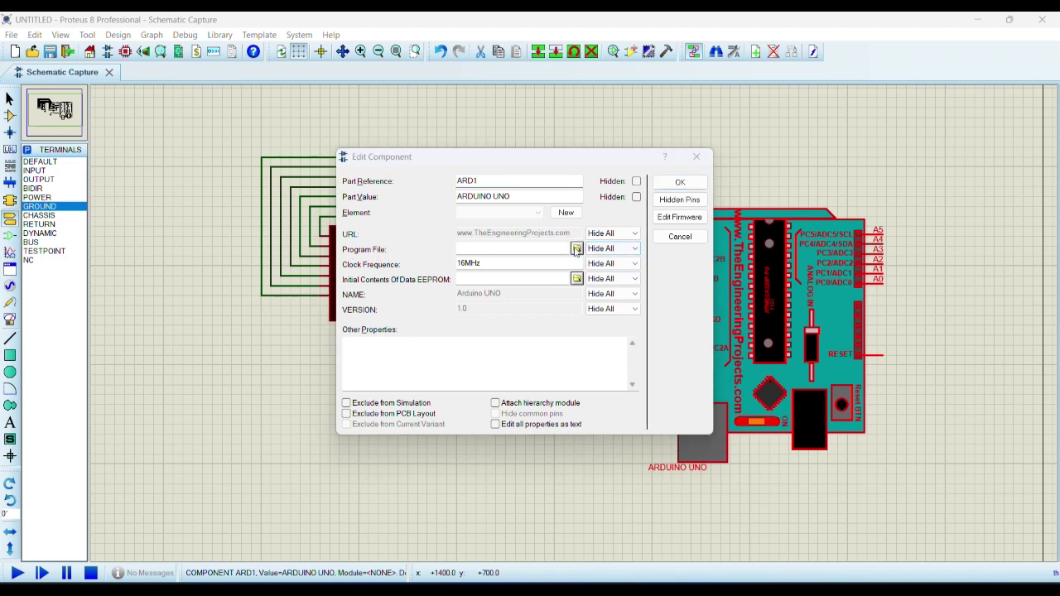
pyautogui.click(324, 248)
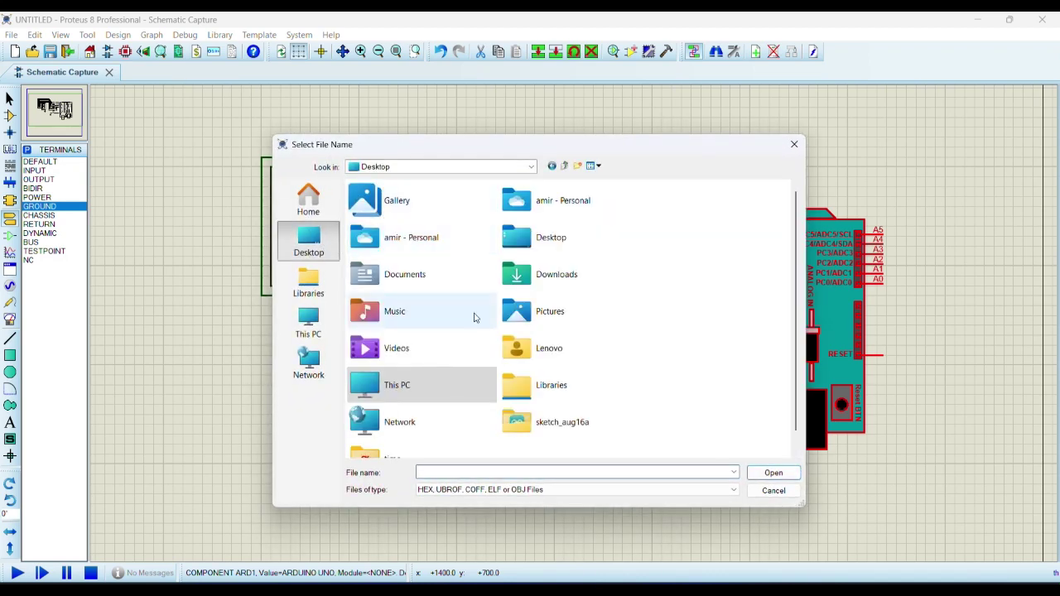
pyautogui.doubleClick(546, 430)
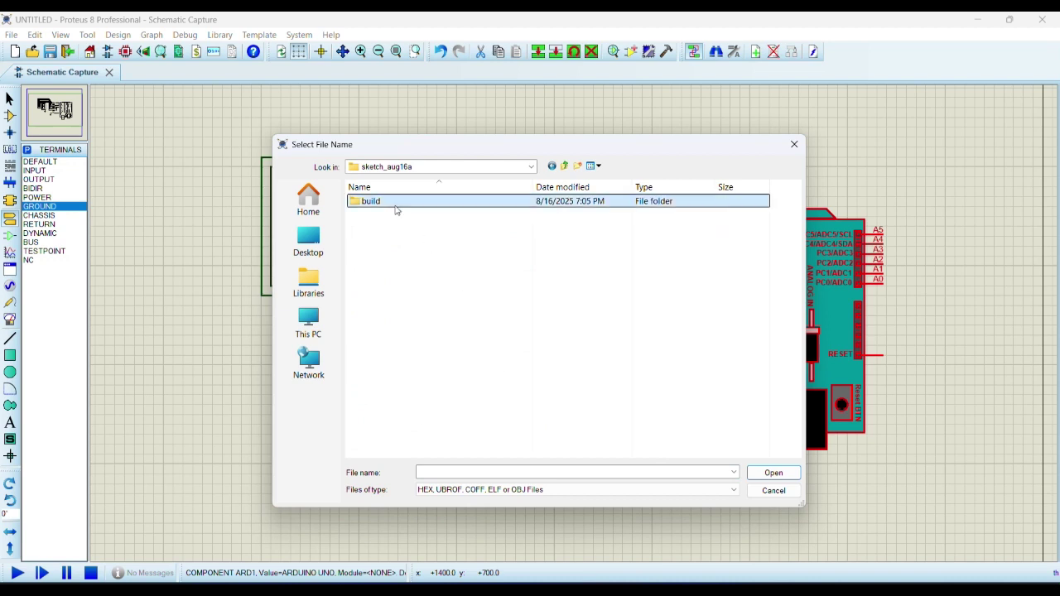
pyautogui.doubleClick(396, 207)
pyautogui.doubleClick(382, 205)
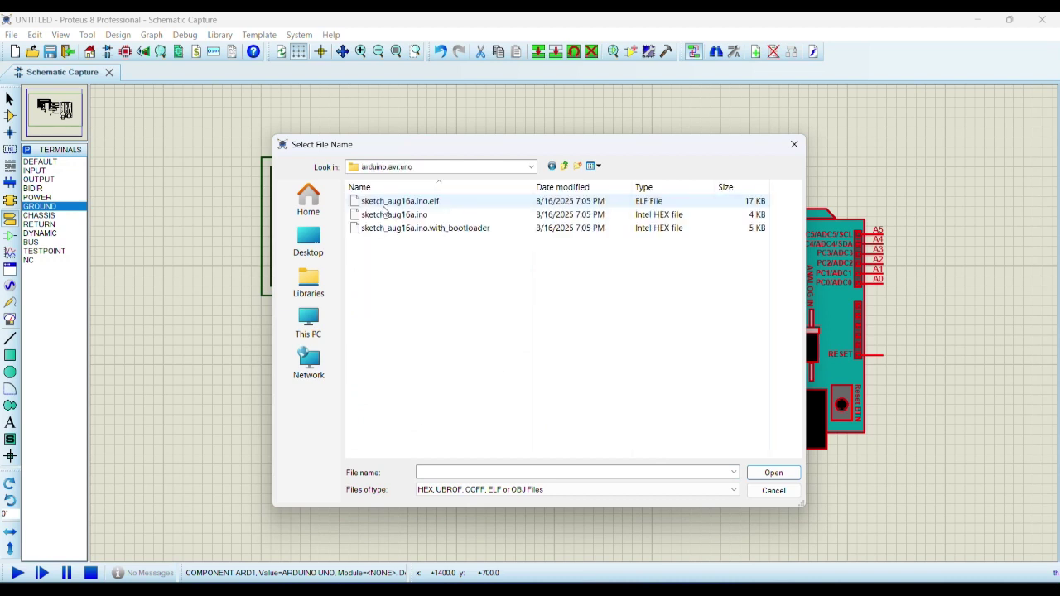
pyautogui.doubleClick(465, 217)
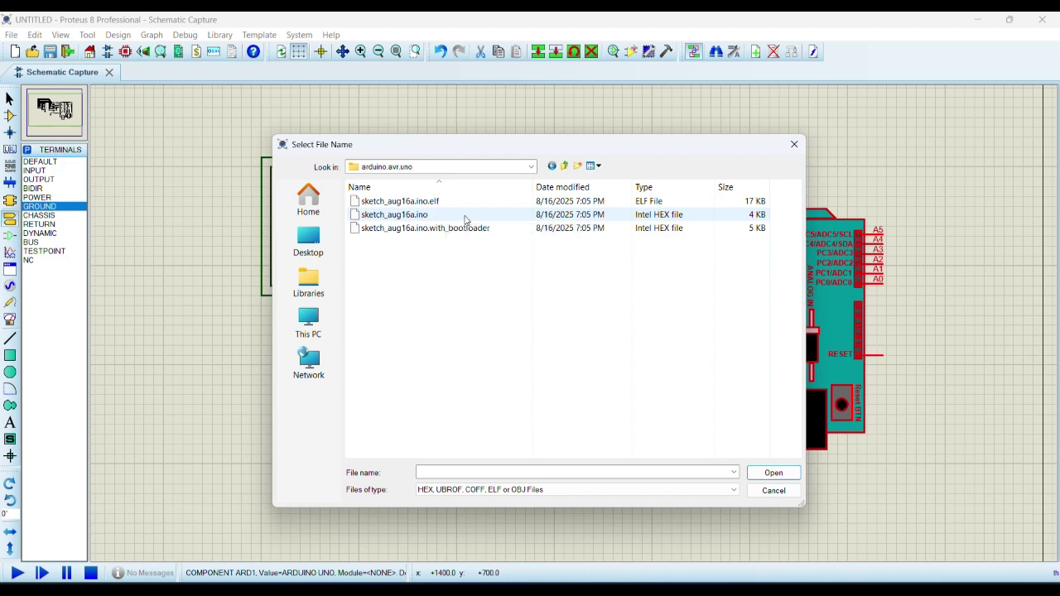
pyautogui.click(679, 183)
pyautogui.click(427, 415)
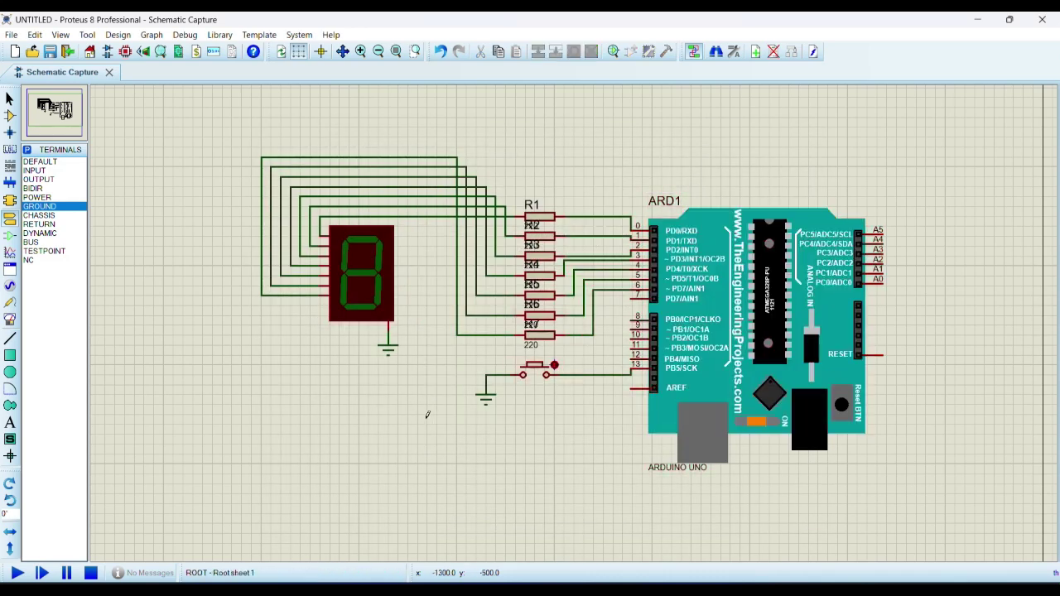
# Step: Run the simulation and actuate the push button repeatedly to test the random digits on the 7-segment display
pyautogui.click(25, 574)
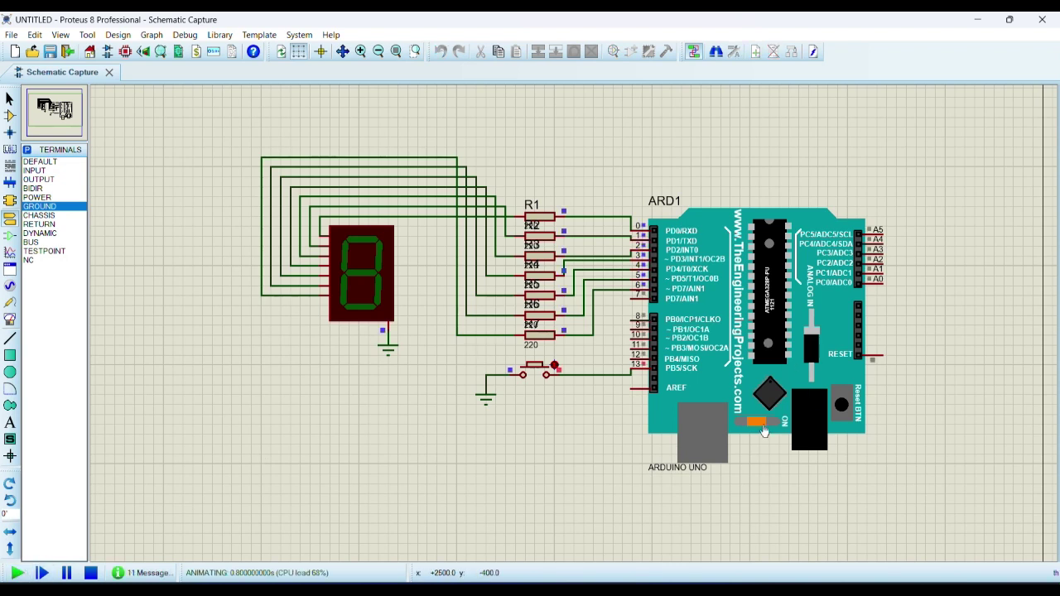
pyautogui.click(535, 372)
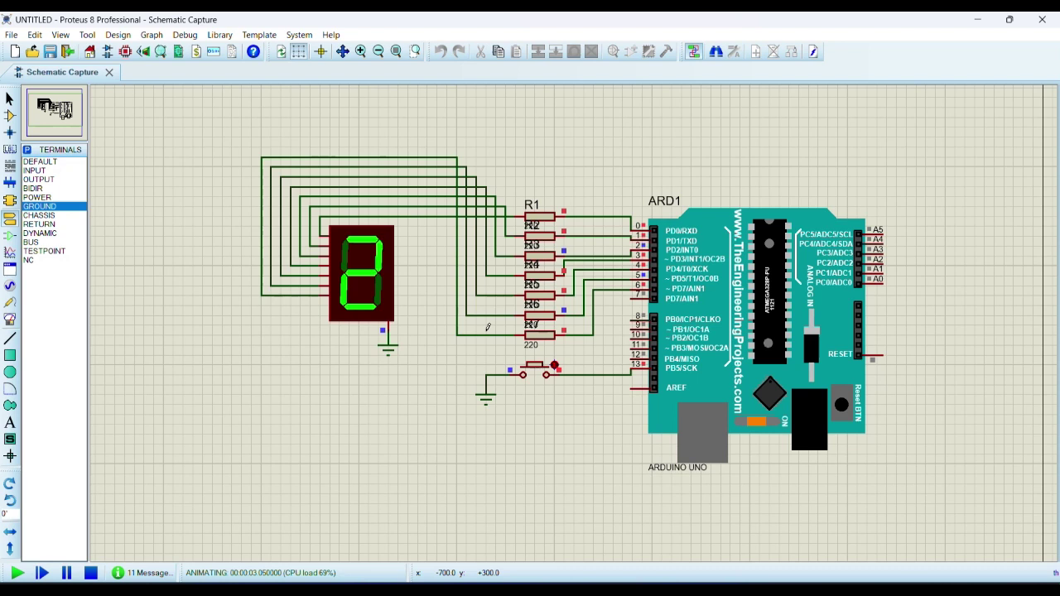
pyautogui.click(535, 368)
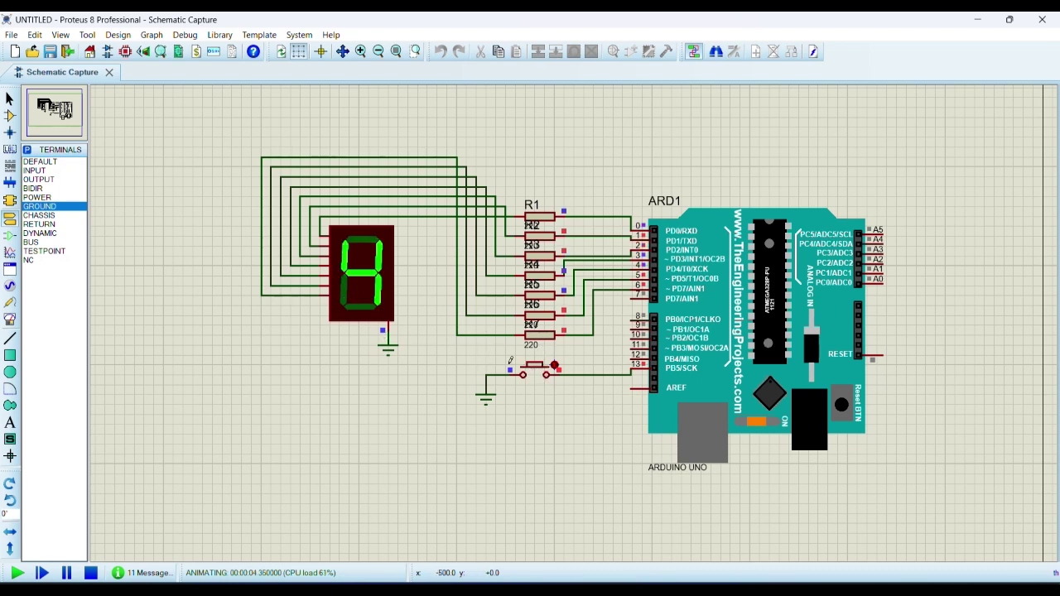
pyautogui.click(535, 375)
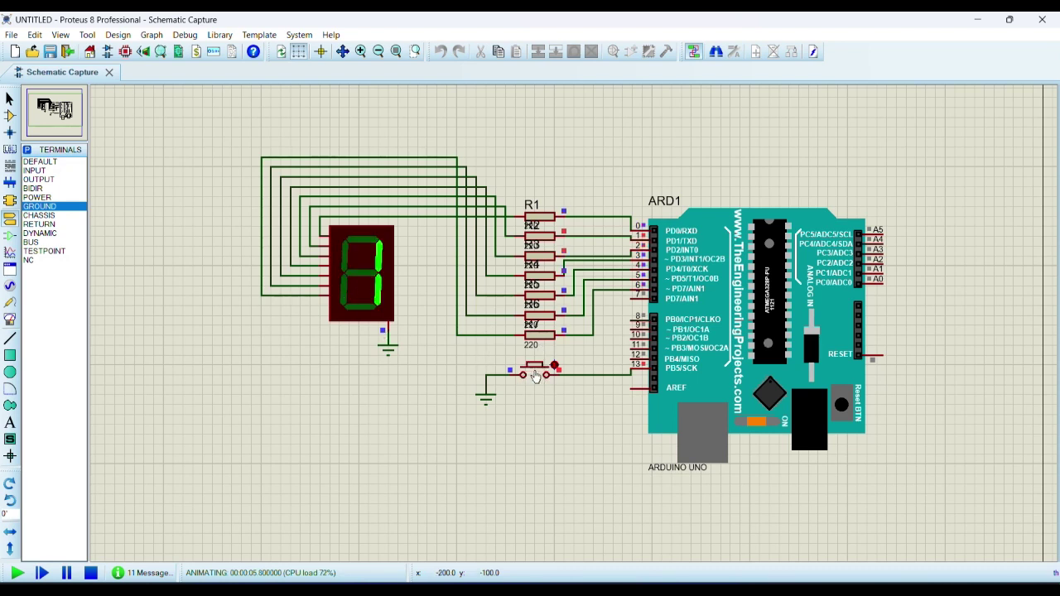
pyautogui.click(535, 375)
pyautogui.click(535, 376)
pyautogui.click(535, 375)
pyautogui.click(535, 375)
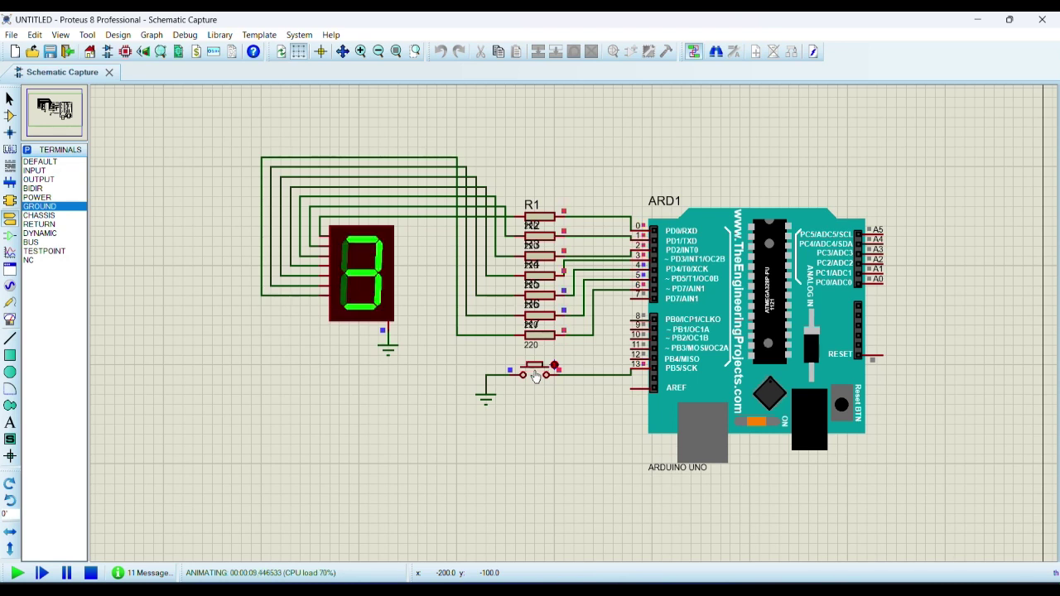
pyautogui.click(534, 375)
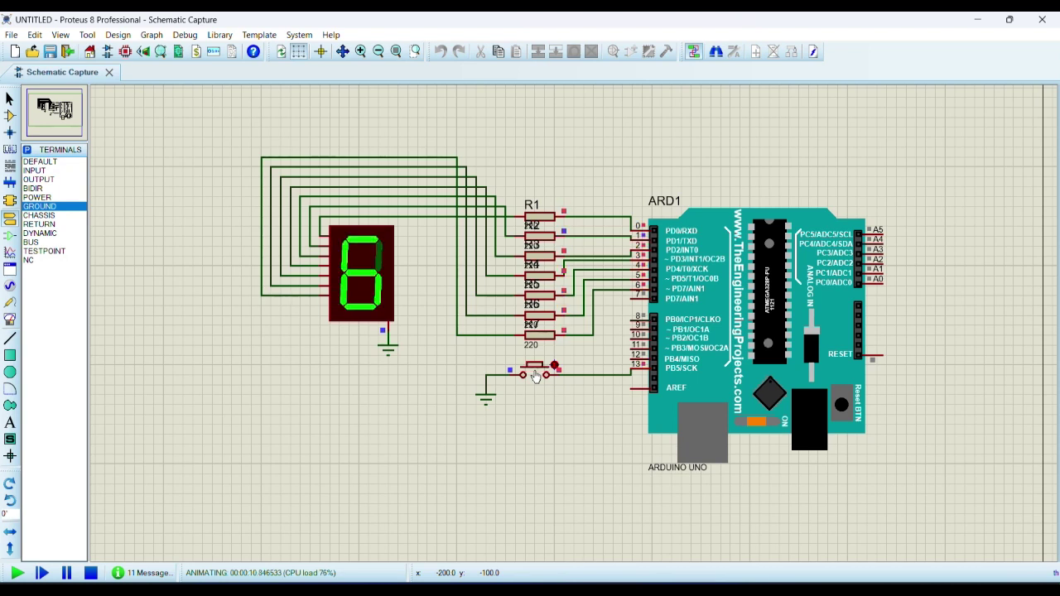
pyautogui.click(535, 375)
pyautogui.click(534, 376)
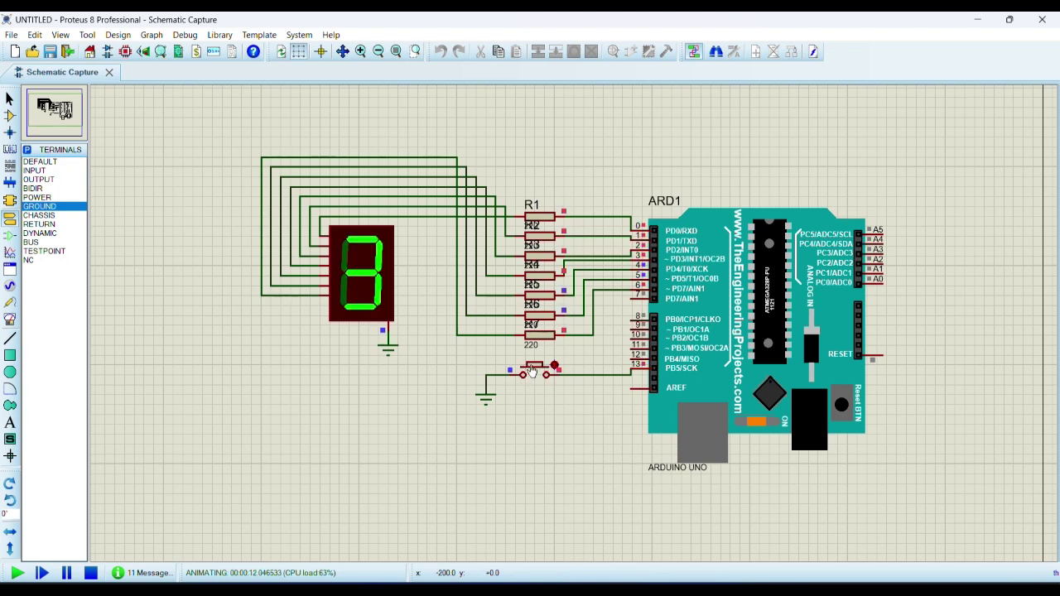
pyautogui.click(532, 372)
pyautogui.click(537, 373)
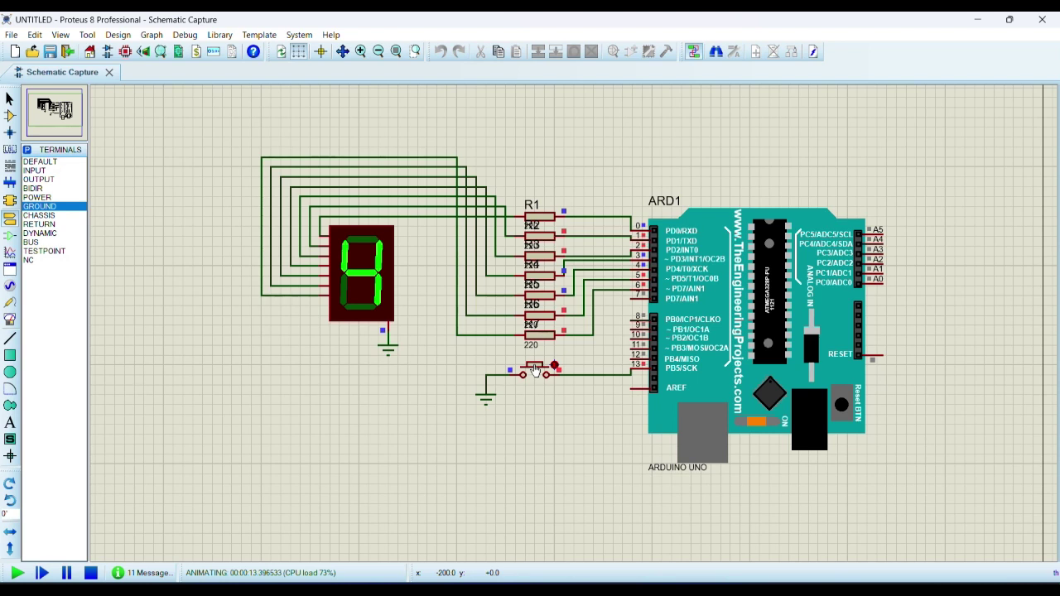
# Step: Keep actuating the push button on pin 13 in the running simulation to roll further dice numbers on the 7-segment display
pyautogui.click(535, 372)
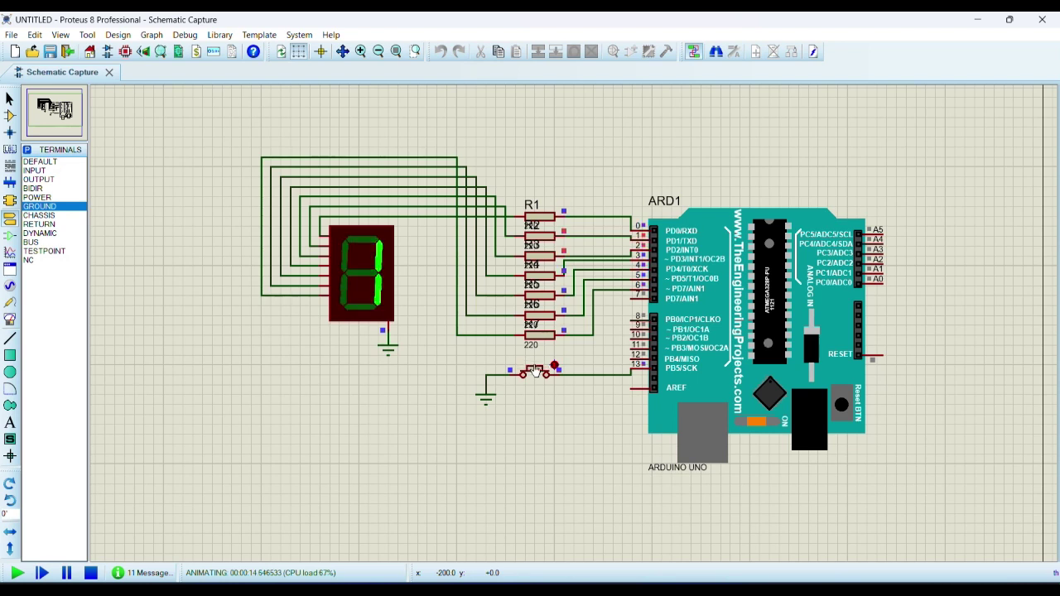
pyautogui.click(535, 372)
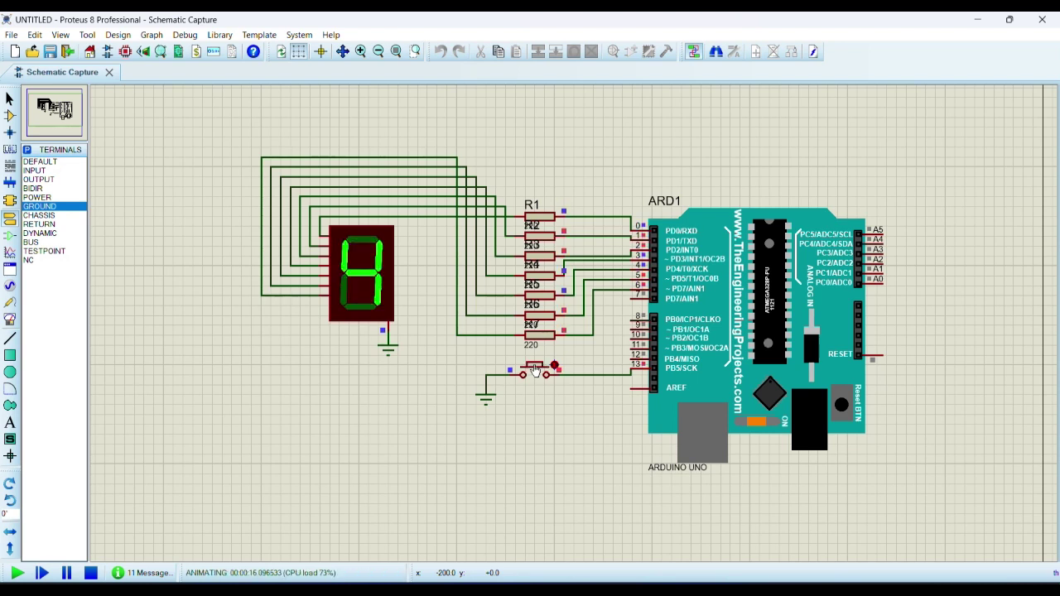
pyautogui.click(535, 372)
pyautogui.click(535, 372)
pyautogui.click(535, 372)
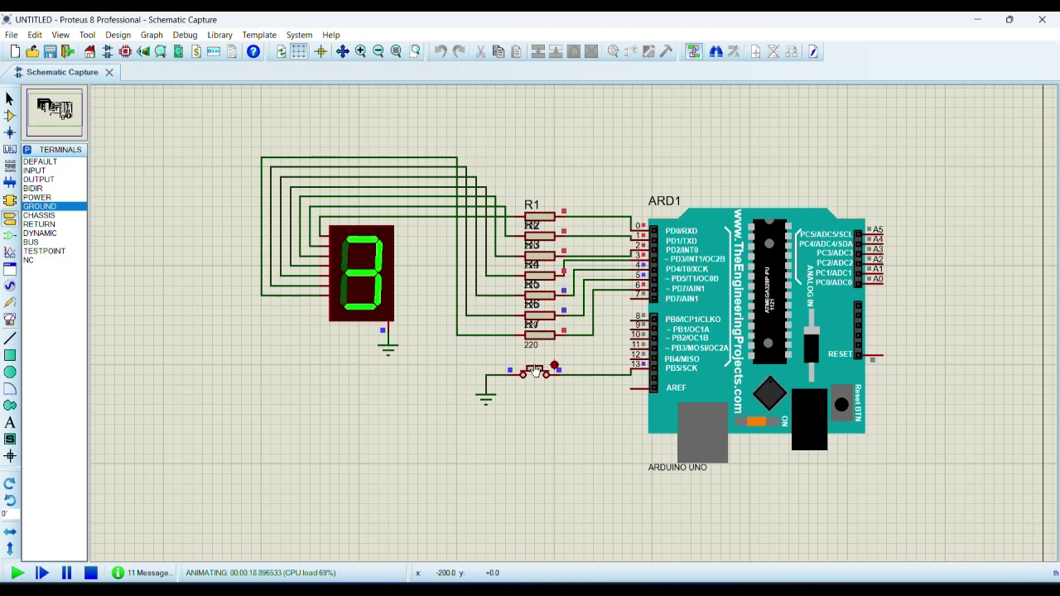
pyautogui.click(536, 372)
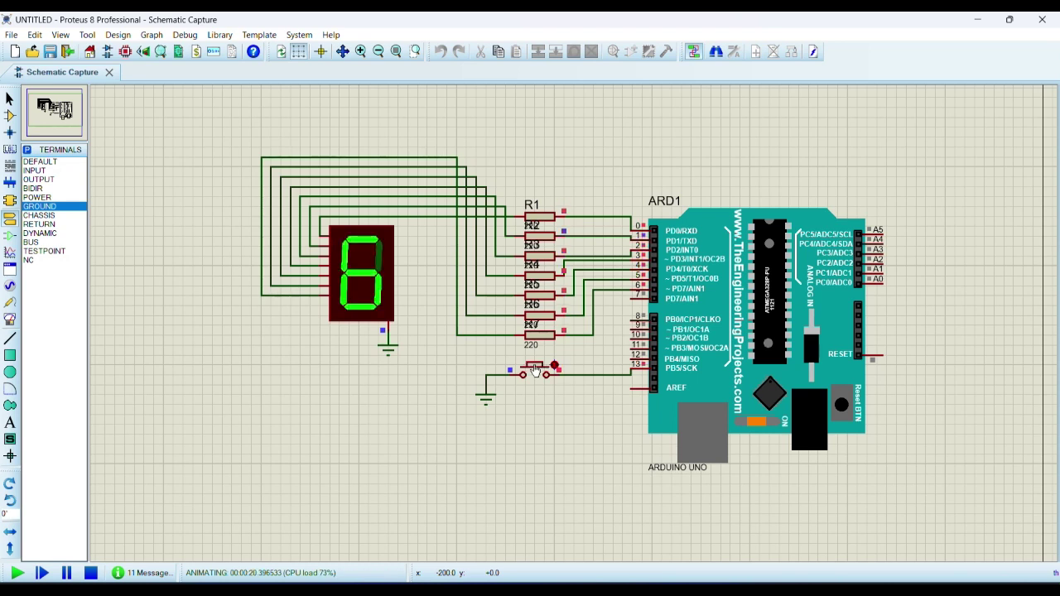
pyautogui.click(536, 372)
pyautogui.click(536, 372)
pyautogui.click(536, 372)
pyautogui.click(536, 371)
pyautogui.click(536, 372)
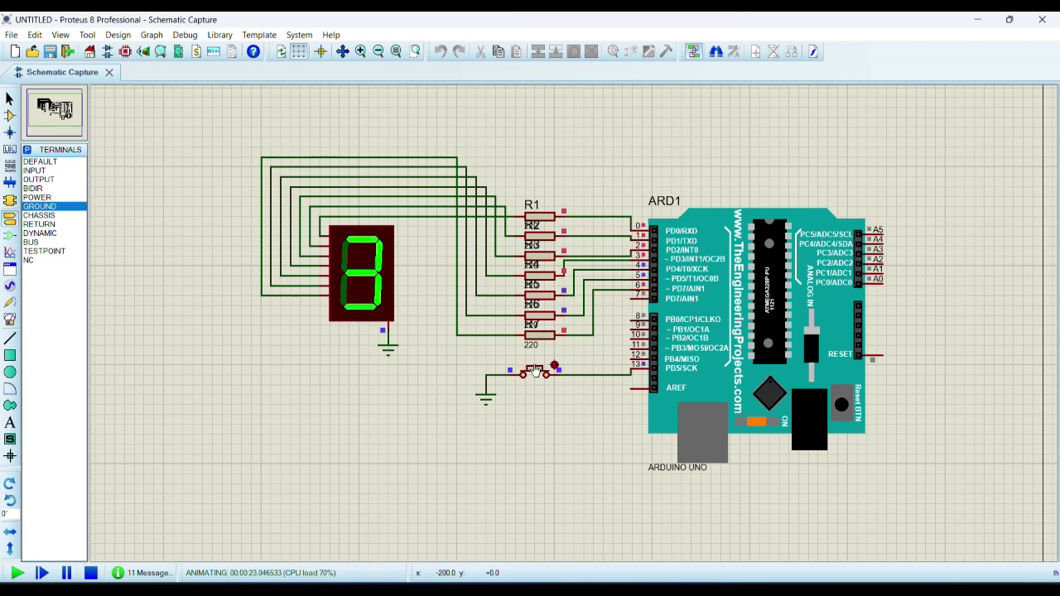
pyautogui.click(536, 372)
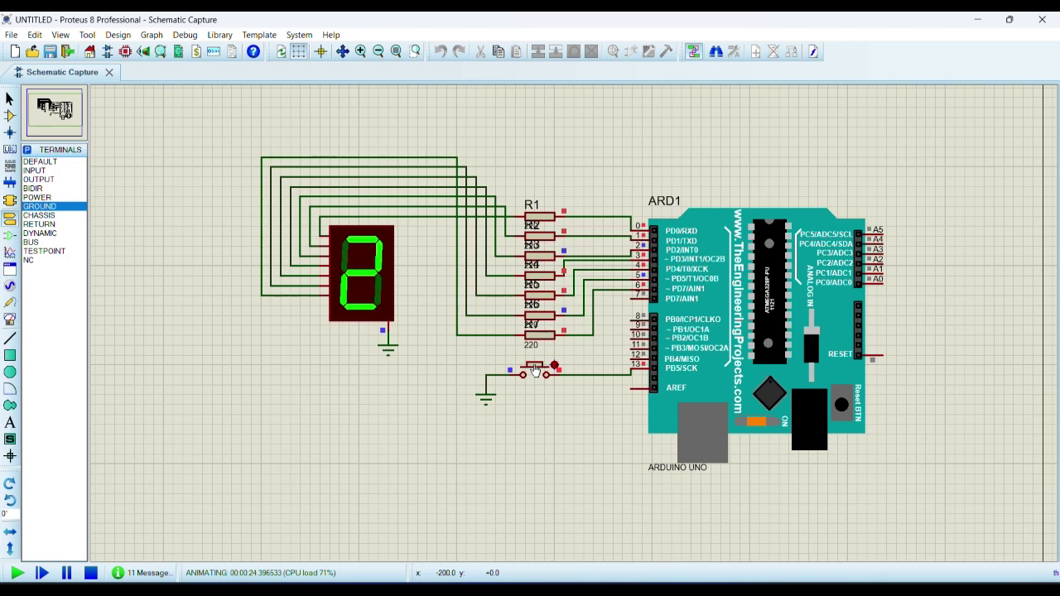
pyautogui.click(536, 372)
pyautogui.click(536, 372)
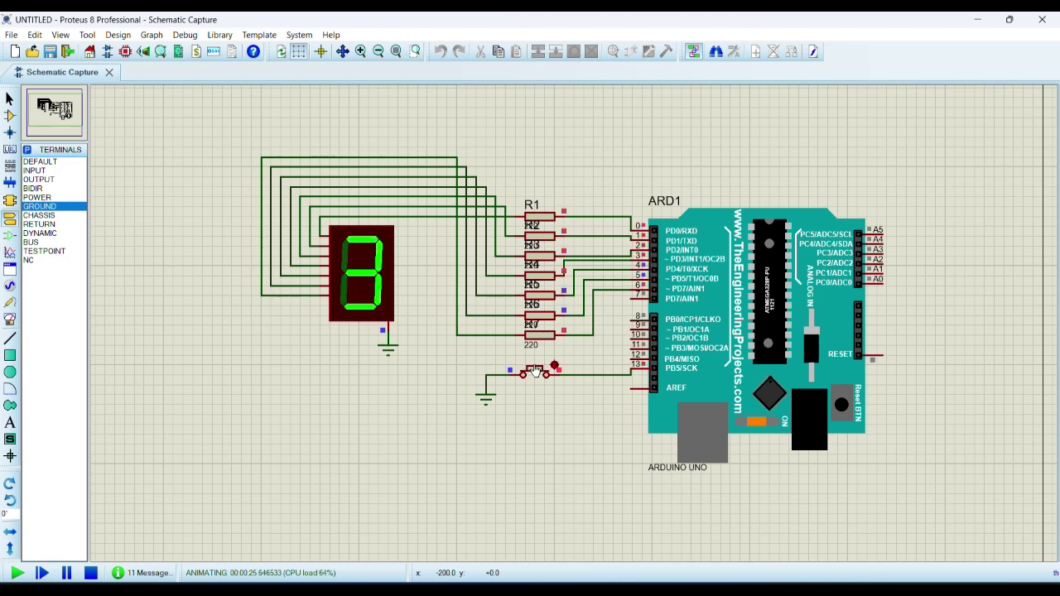
pyautogui.click(536, 372)
pyautogui.click(535, 372)
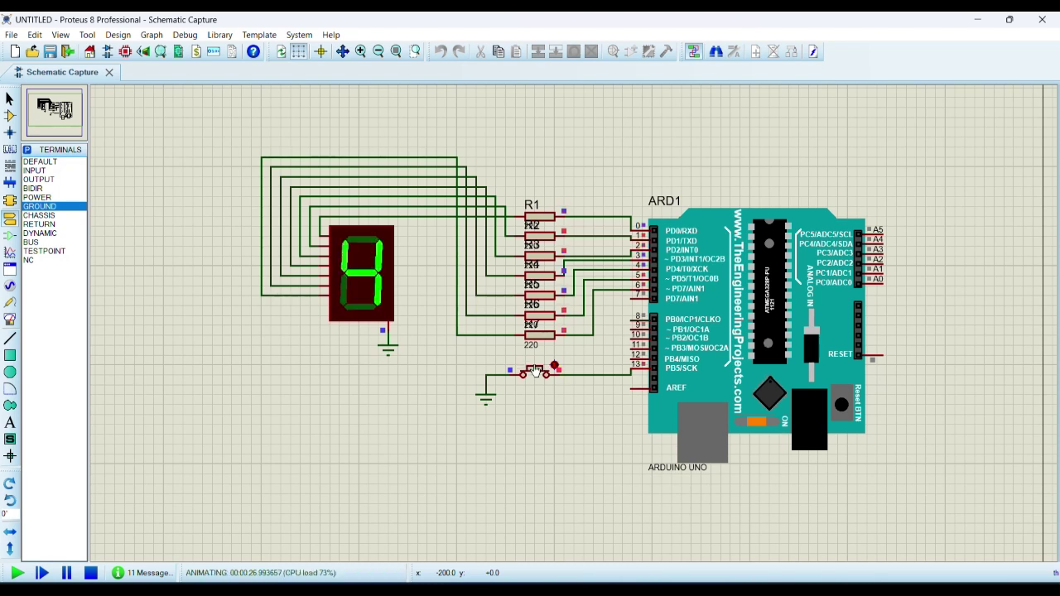
pyautogui.click(535, 372)
pyautogui.click(535, 371)
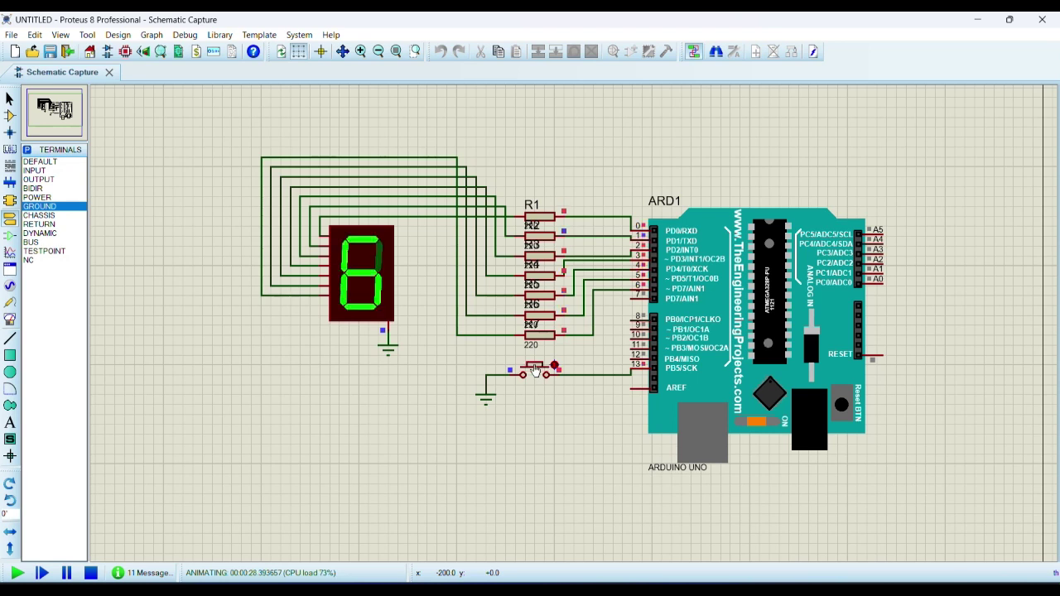
pyautogui.click(536, 372)
pyautogui.click(535, 372)
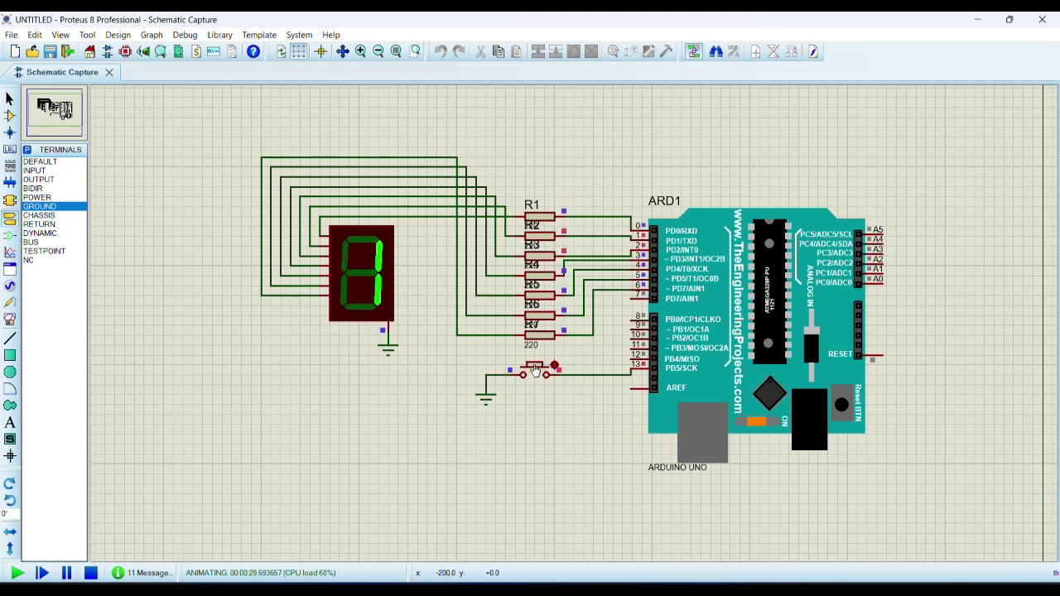
pyautogui.click(536, 372)
pyautogui.click(536, 372)
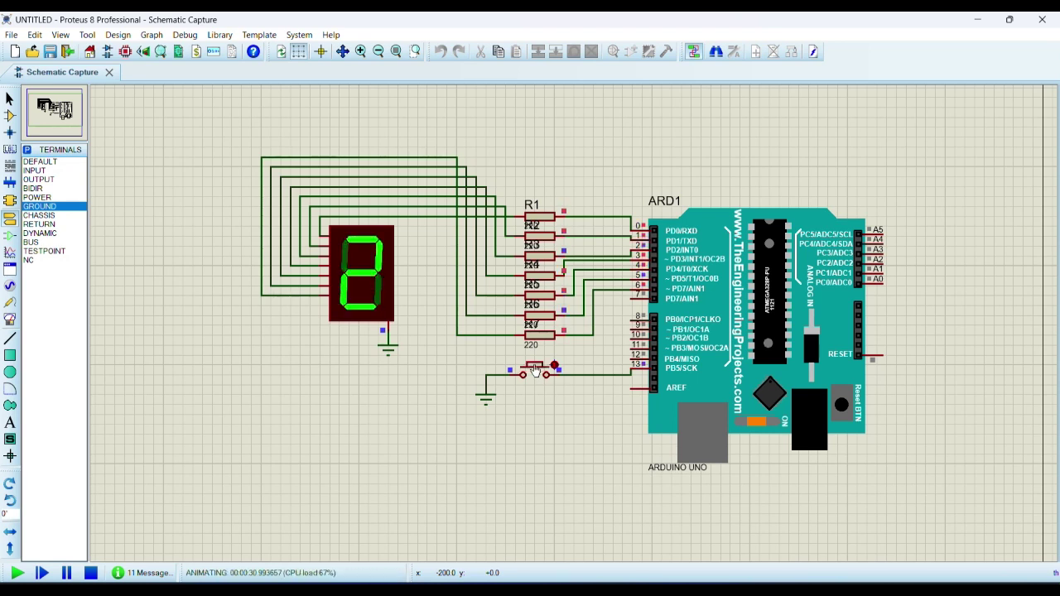